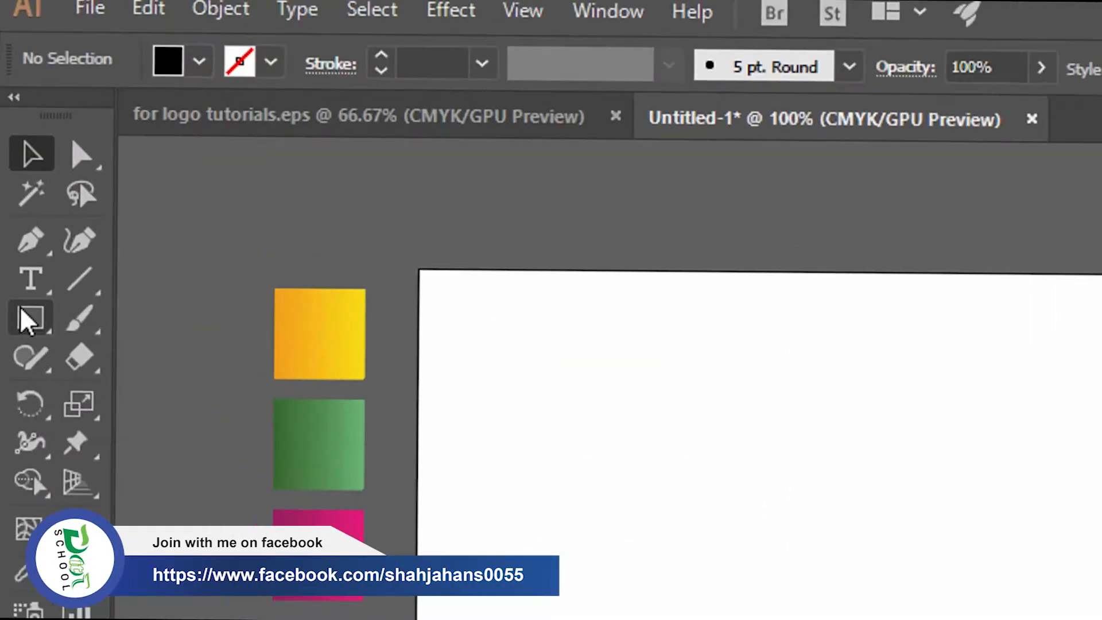
- Draw a circle about 3.31 in in diameter in the upper-left area of the artboard with the Ellipse tool
{"action": "left_click", "coordinate": [28, 320]}
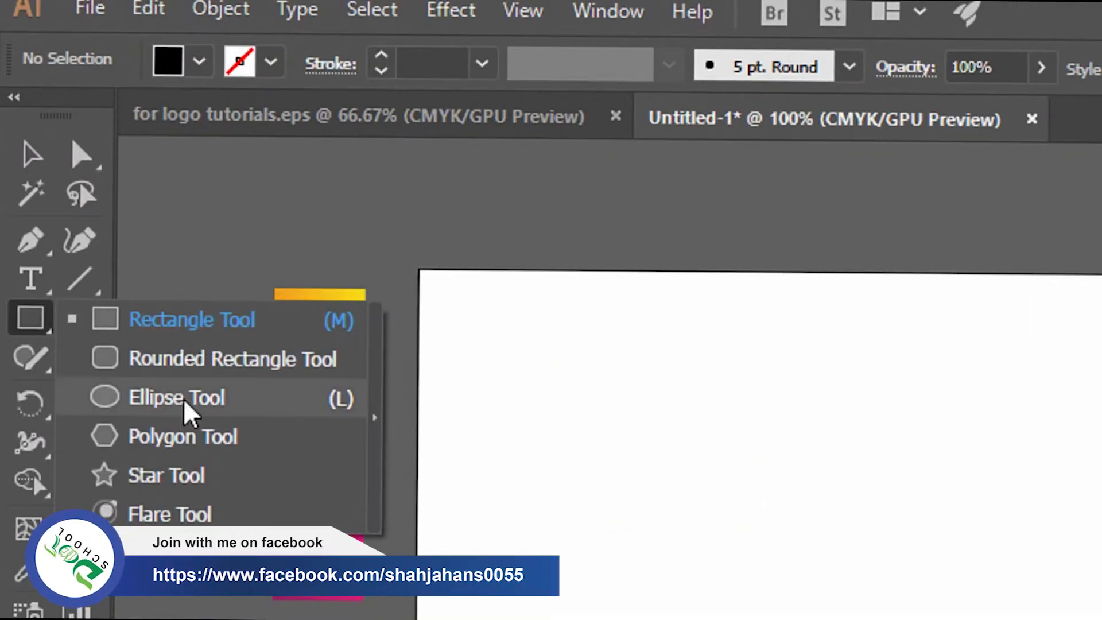
{"action": "left_click", "coordinate": [185, 406]}
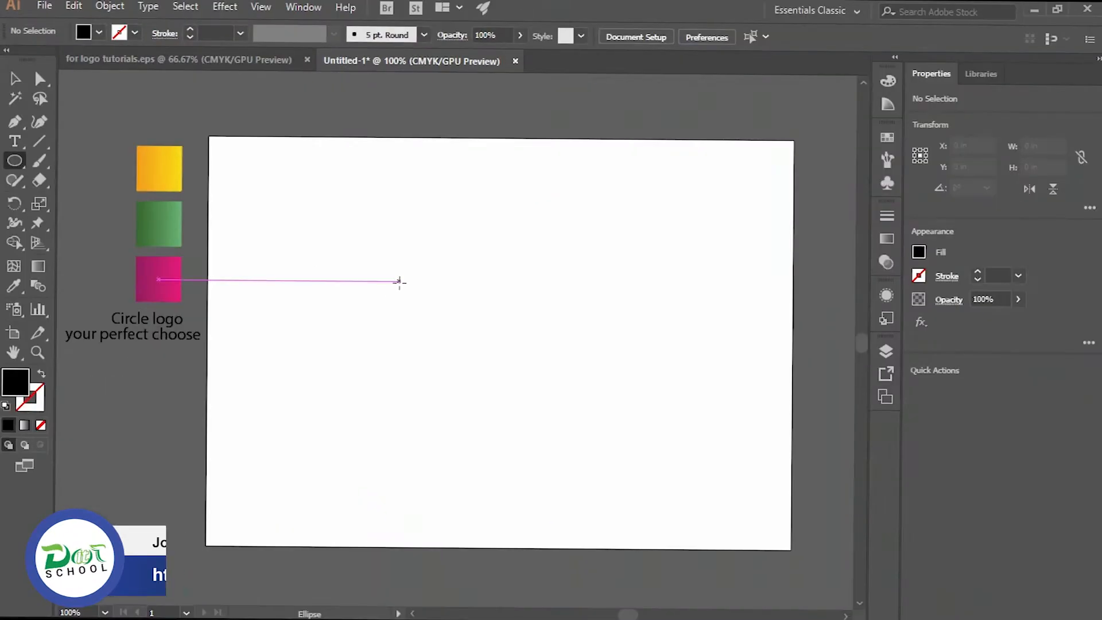
{"action": "left_click_drag", "start_coordinate": [404, 277], "coordinate": [500, 364]}
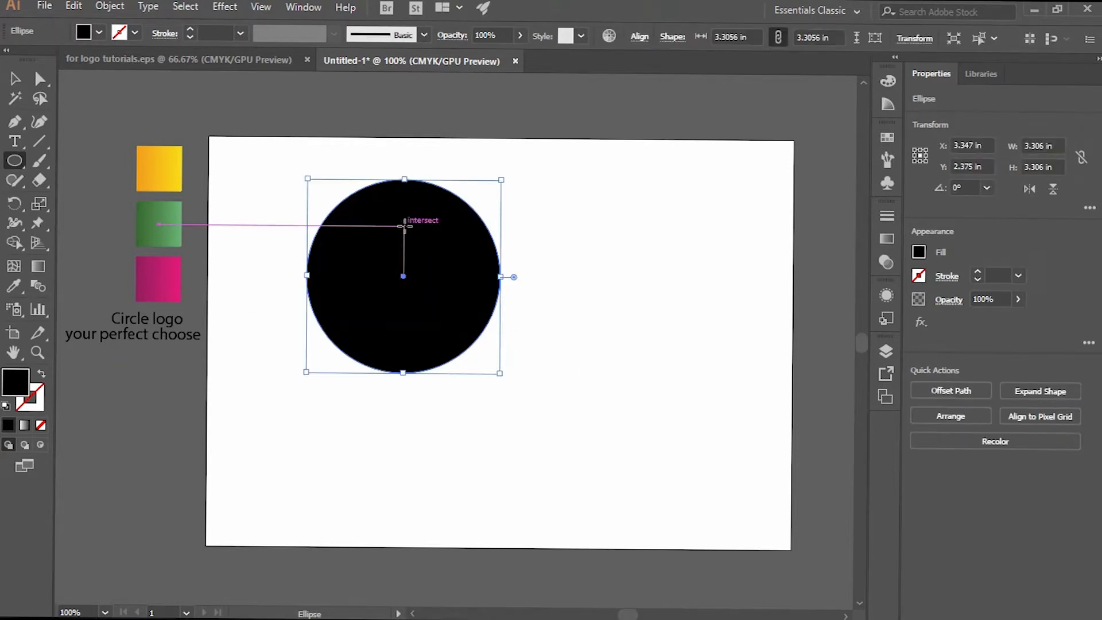
- Fill the black circle with crimson #bc0036
{"action": "left_click", "coordinate": [15, 79]}
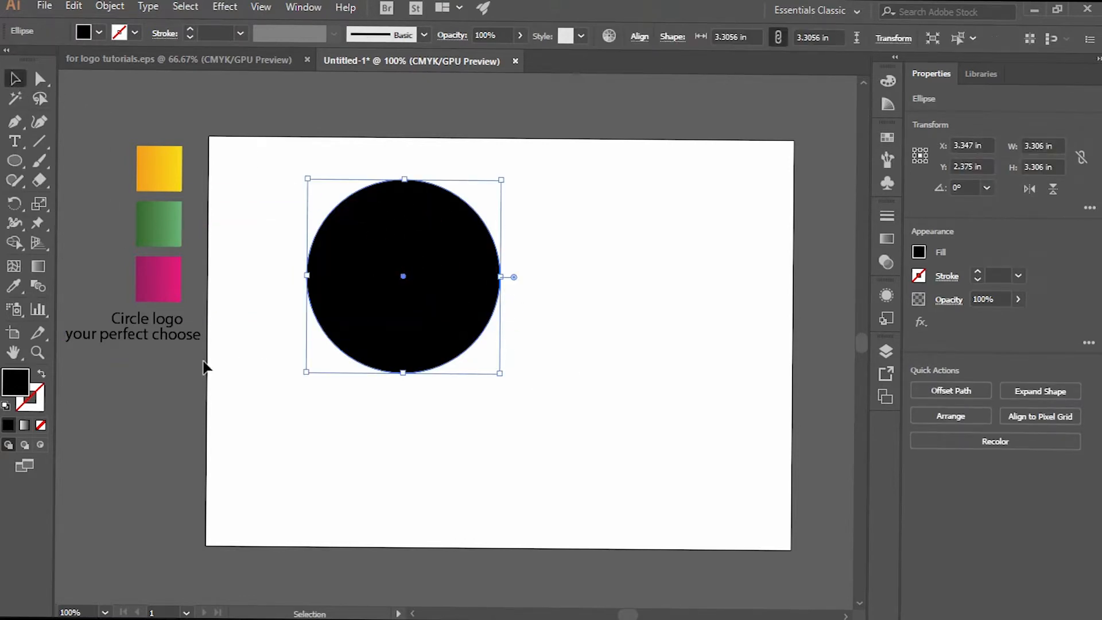
{"action": "double_click", "coordinate": [26, 390]}
{"action": "left_click", "coordinate": [591, 311]}
{"action": "left_click", "coordinate": [610, 328]}
{"action": "left_click_drag", "start_coordinate": [609, 328], "coordinate": [617, 307]}
{"action": "left_click", "coordinate": [799, 263]}
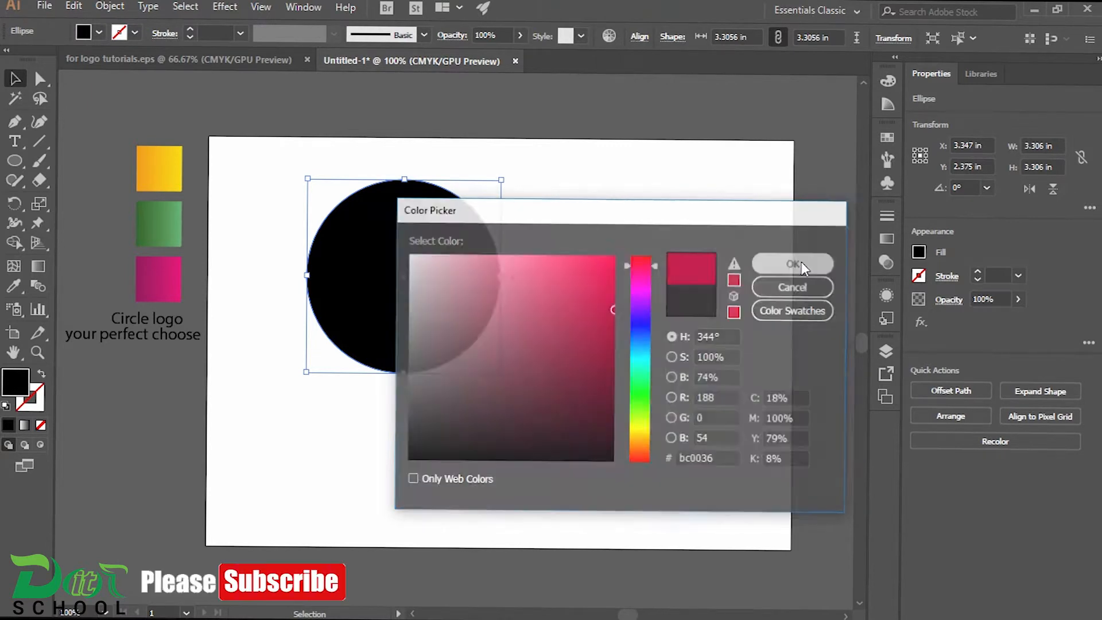
- Copy the crimson circle to its lower right, add a second copy offset 1.65 in right and up, and select both overlapping copies
{"action": "left_click_drag", "start_coordinate": [432, 254], "coordinate": [766, 305]}
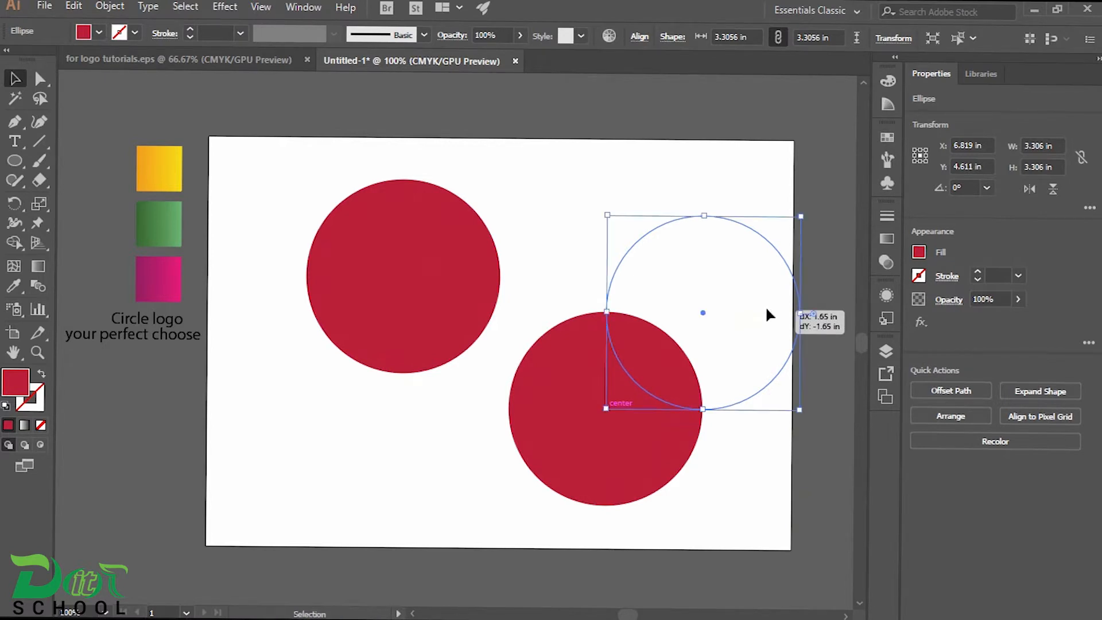
{"action": "left_click_drag", "start_coordinate": [573, 283], "coordinate": [654, 381]}
{"action": "left_click_drag", "start_coordinate": [707, 435], "coordinate": [717, 452]}
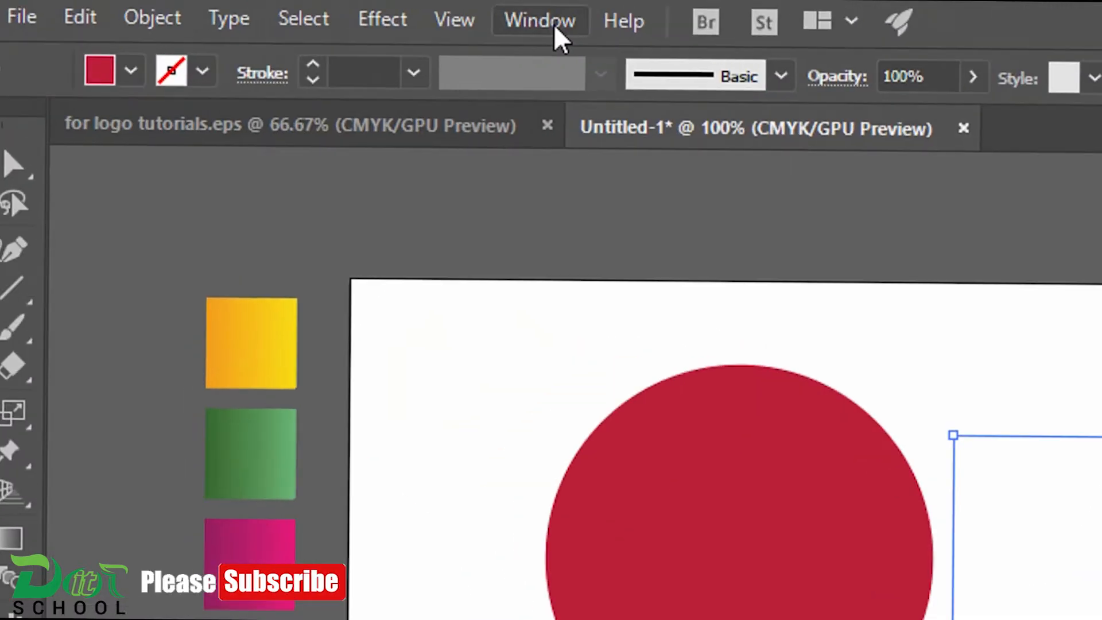
- Divide the two overlapping circles with Pathfinder, and move the Pathfinder panel clear of the shapes
{"action": "left_click", "coordinate": [310, 10]}
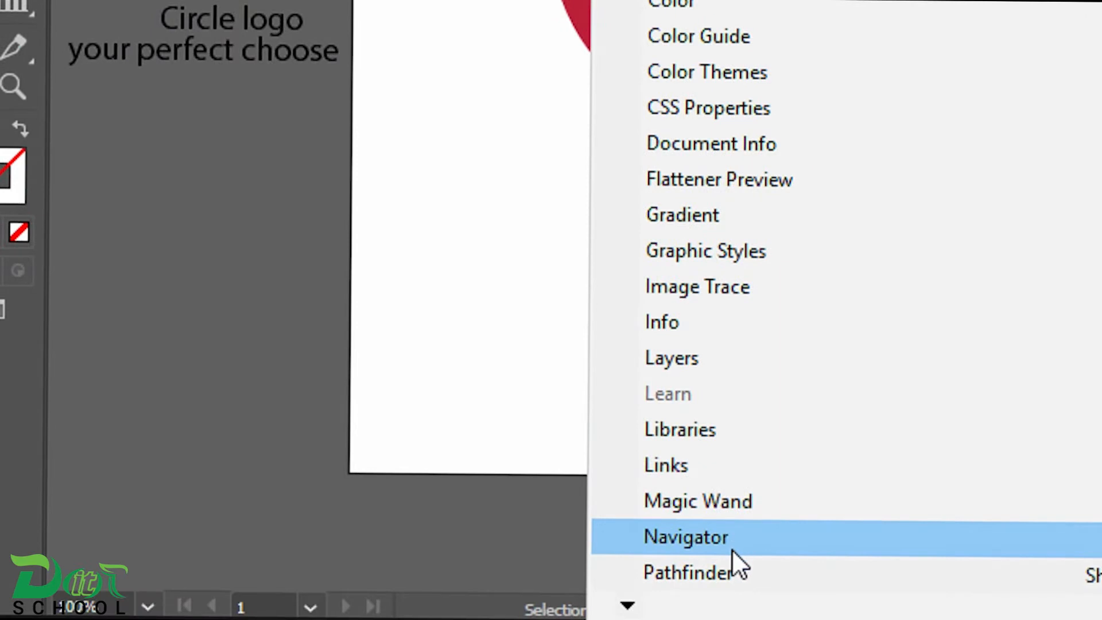
{"action": "left_click", "coordinate": [728, 573]}
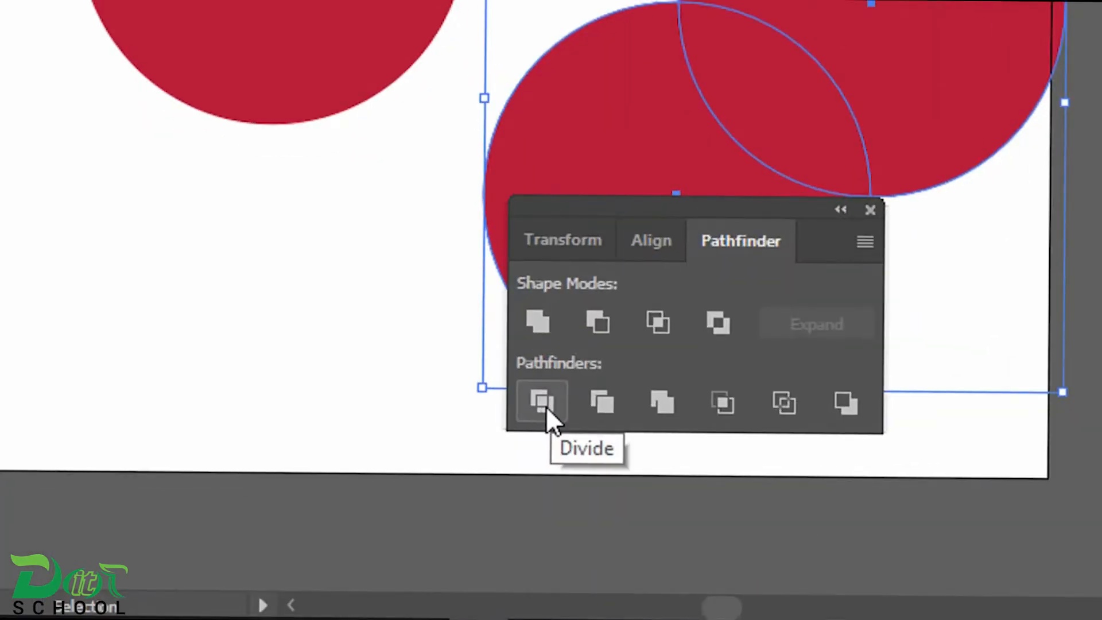
{"action": "left_click", "coordinate": [546, 403]}
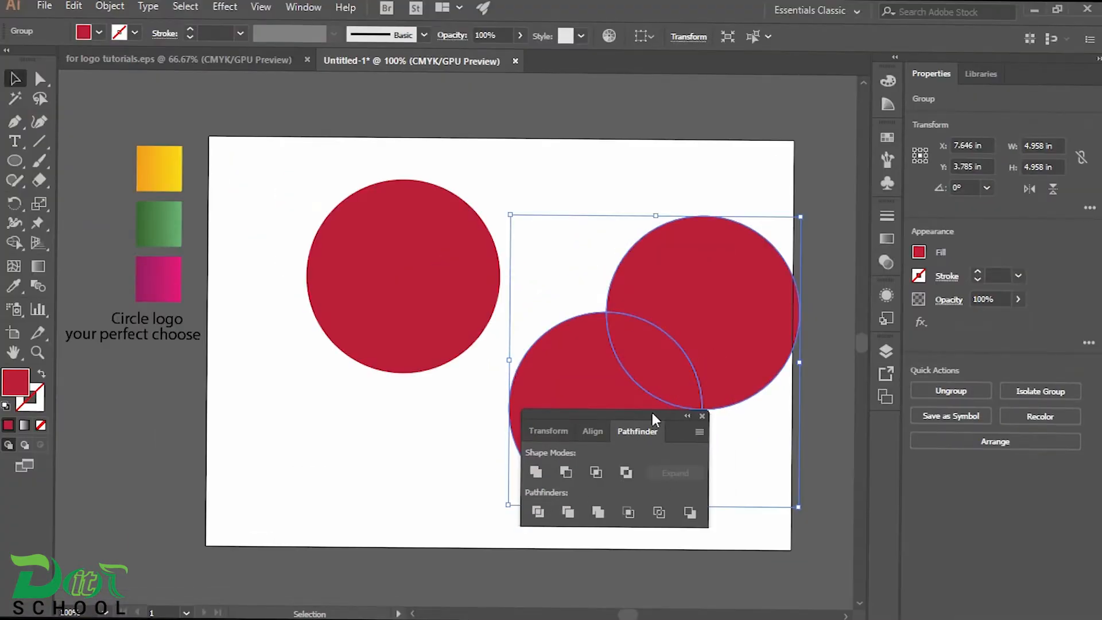
{"action": "left_click_drag", "start_coordinate": [637, 425], "coordinate": [196, 495]}
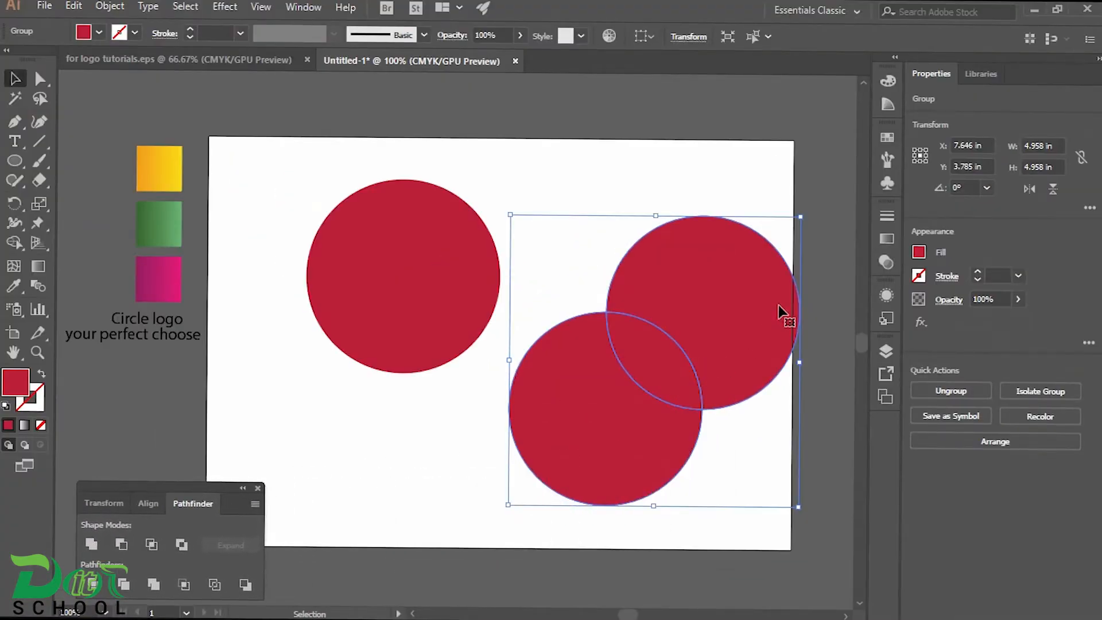
- Ungroup the divided circles and delete the upper-right piece and the lens-shaped overlap, leaving only the notched circle
{"action": "right_click", "coordinate": [701, 294]}
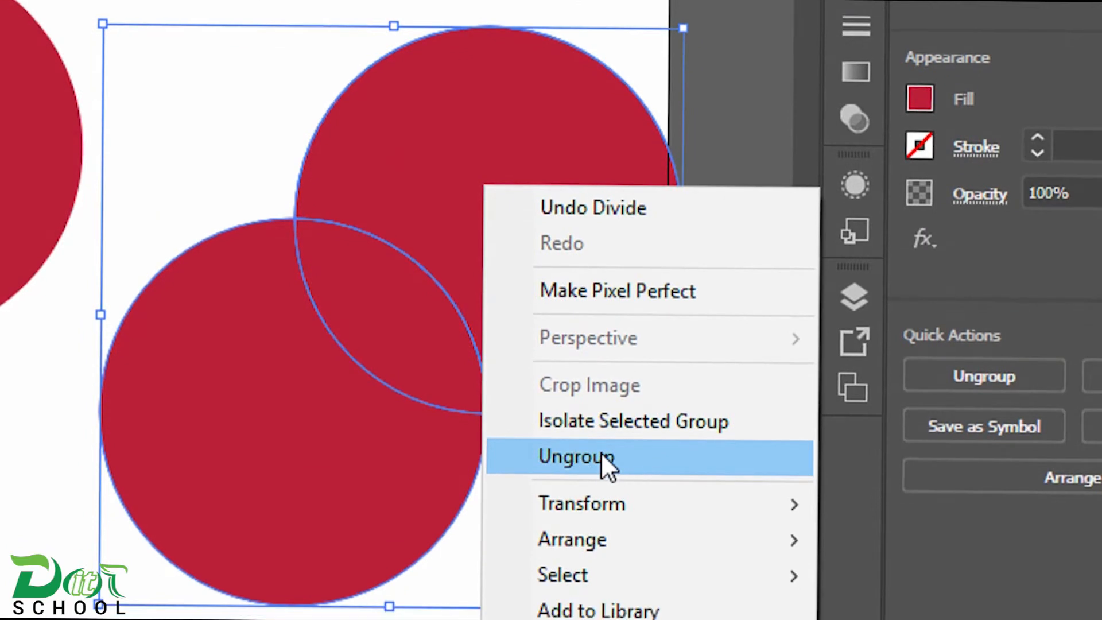
{"action": "left_click", "coordinate": [601, 455]}
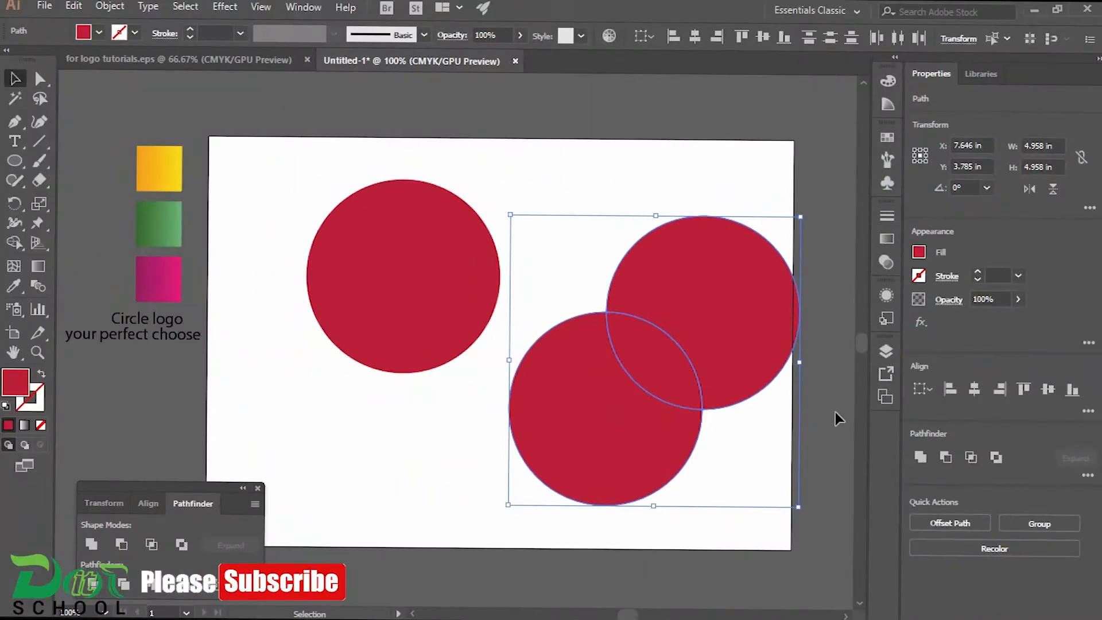
{"action": "left_click", "coordinate": [838, 420]}
{"action": "left_click", "coordinate": [735, 348]}
{"action": "key", "text": "Delete"}
{"action": "left_click", "coordinate": [671, 359]}
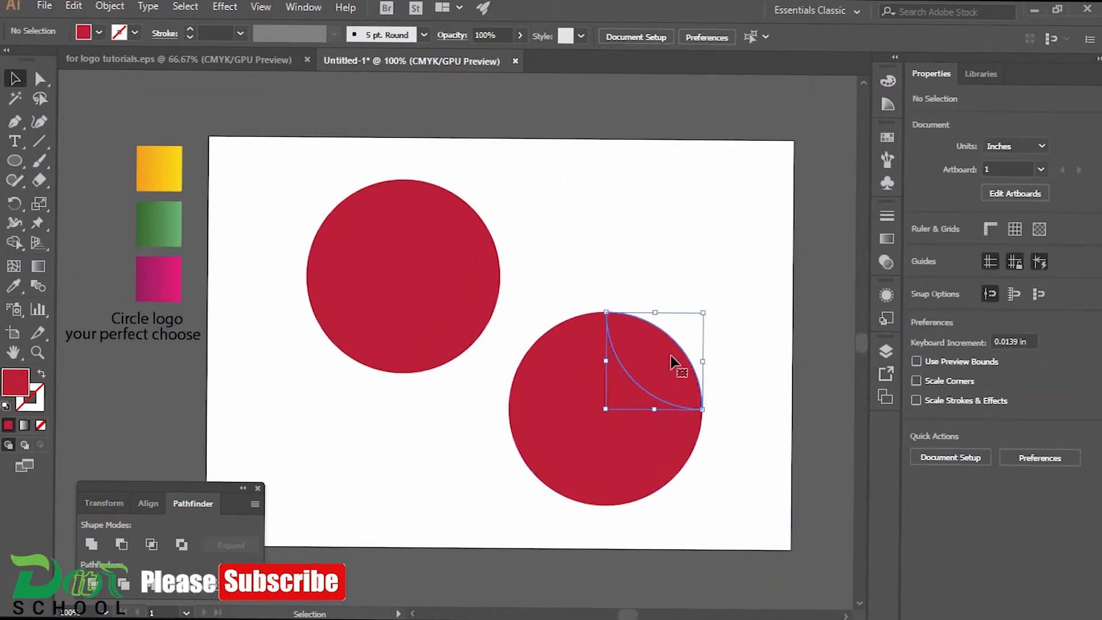
{"action": "key", "text": "Delete"}
- Fill the notched circle with a lighter pink
{"action": "left_click", "coordinate": [639, 419]}
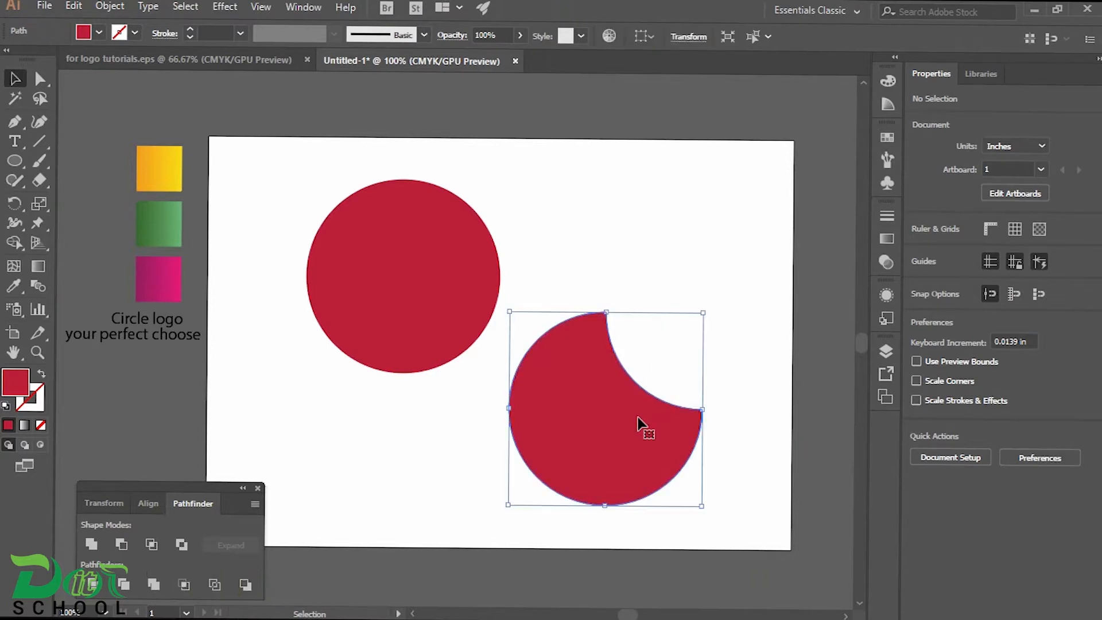
{"action": "double_click", "coordinate": [16, 382]}
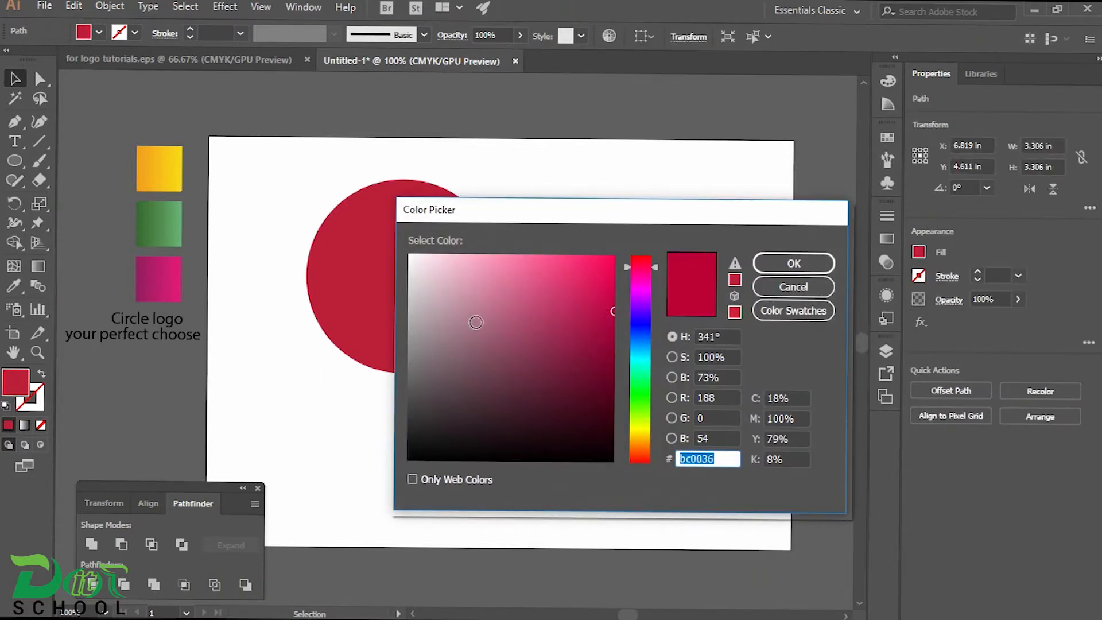
{"action": "left_click_drag", "start_coordinate": [569, 293], "coordinate": [533, 279]}
{"action": "left_click", "coordinate": [770, 264]}
- Bring the pink notched shape to the front and place it exactly over the full crimson circle
{"action": "right_click", "coordinate": [590, 378]}
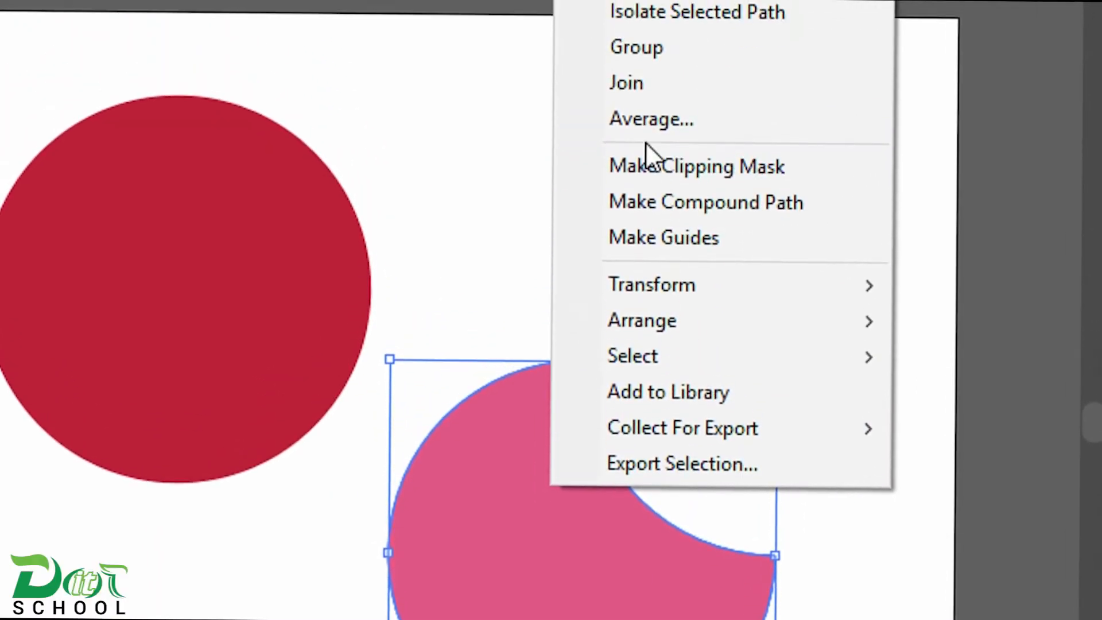
{"action": "mouse_move", "coordinate": [688, 357]}
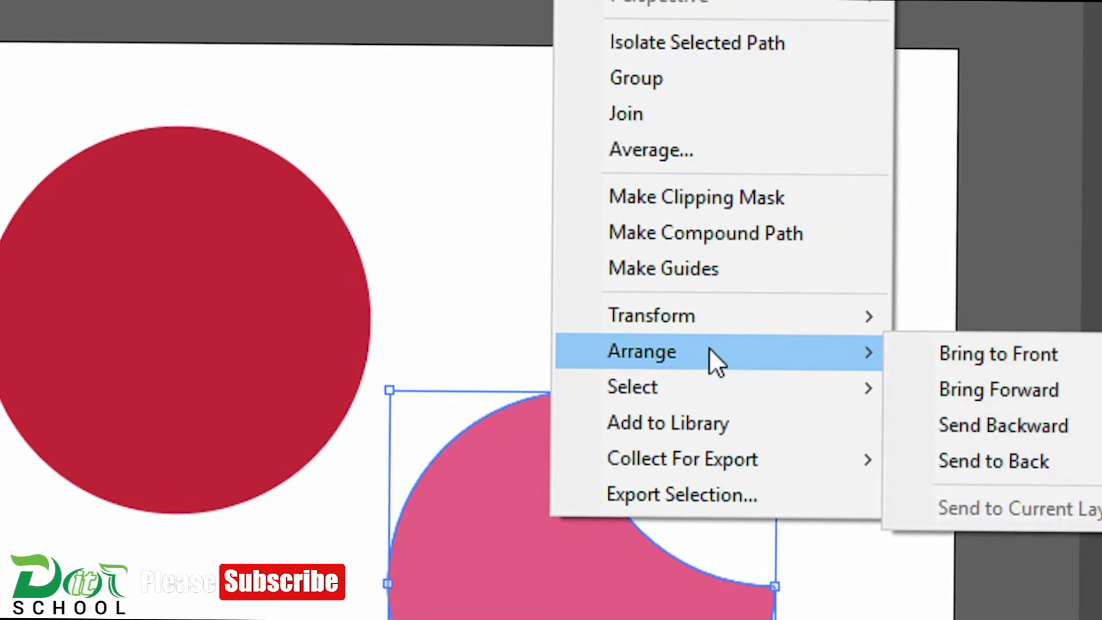
{"action": "left_click", "coordinate": [830, 344]}
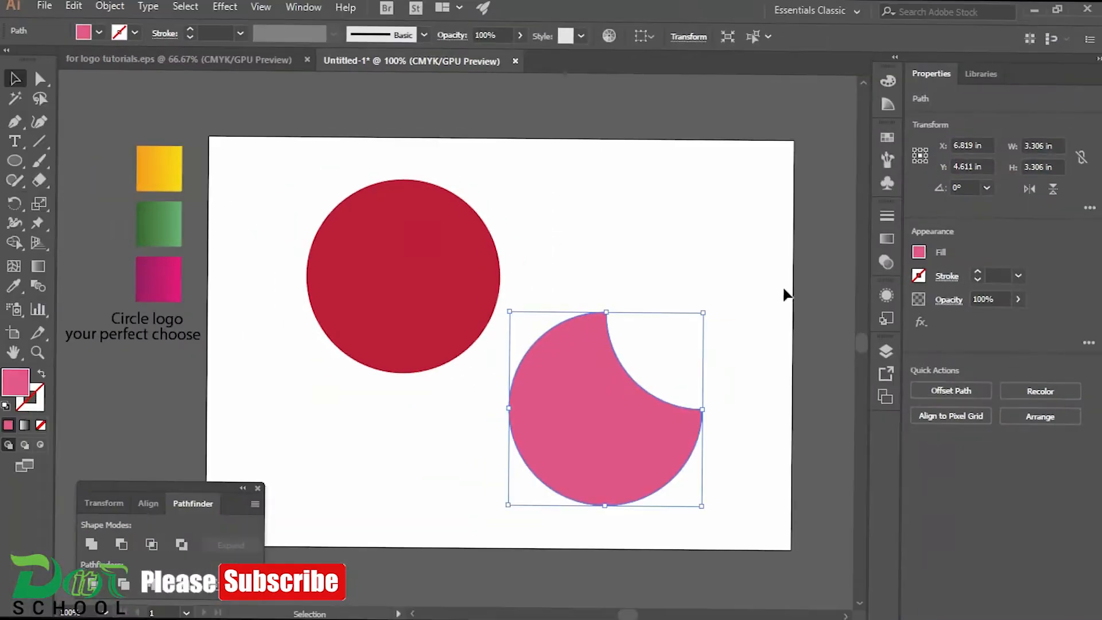
{"action": "left_click_drag", "start_coordinate": [625, 432], "coordinate": [426, 300]}
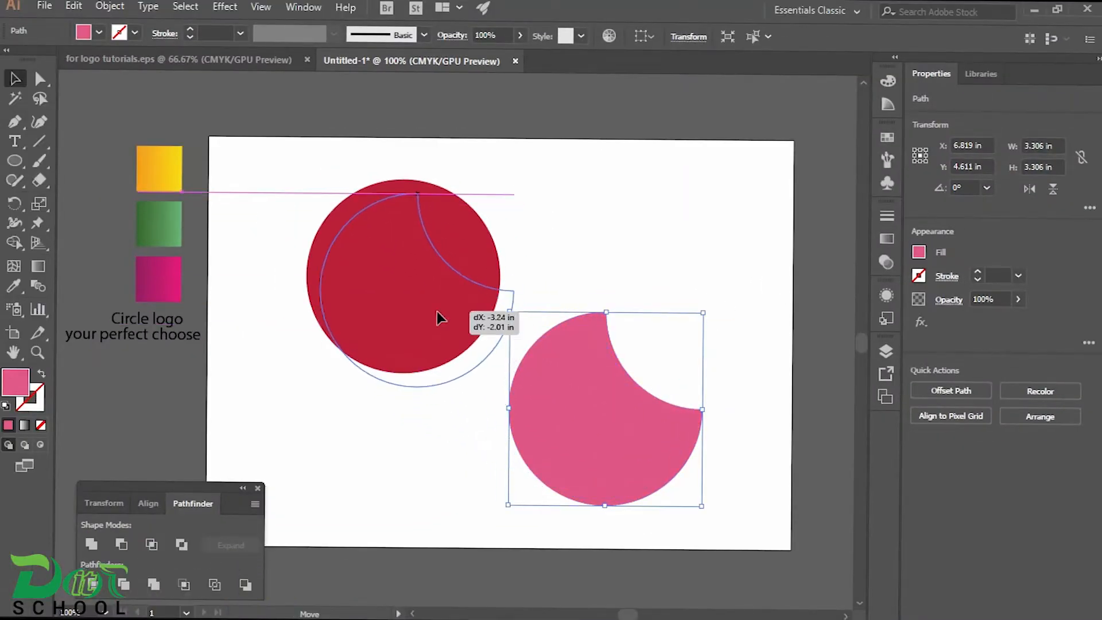
{"action": "left_click_drag", "start_coordinate": [279, 336], "coordinate": [279, 335]}
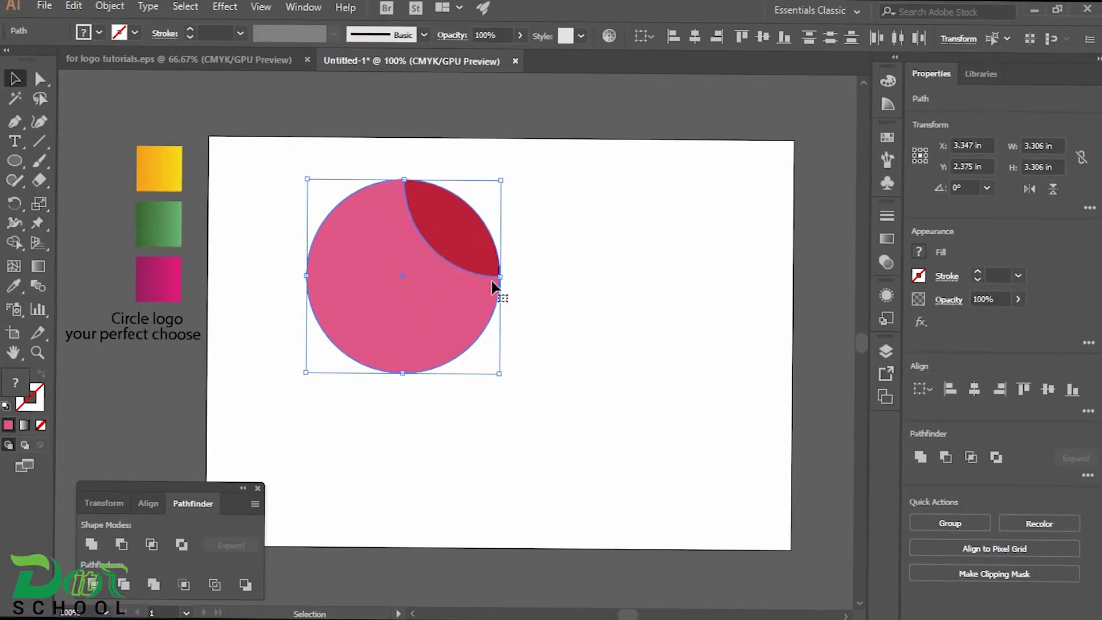
{"action": "left_click", "coordinate": [535, 246]}
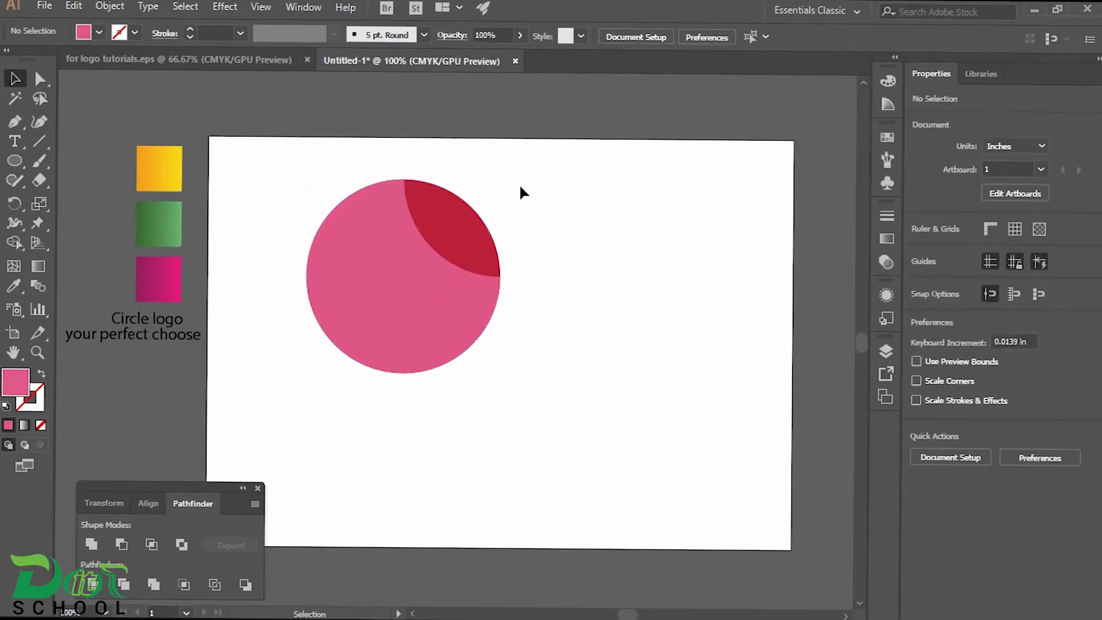
- Duplicate the two-tone circle three times, placing copies at the upper right, lower right and lower left of the artboard
{"action": "left_click_drag", "start_coordinate": [297, 181], "coordinate": [494, 381]}
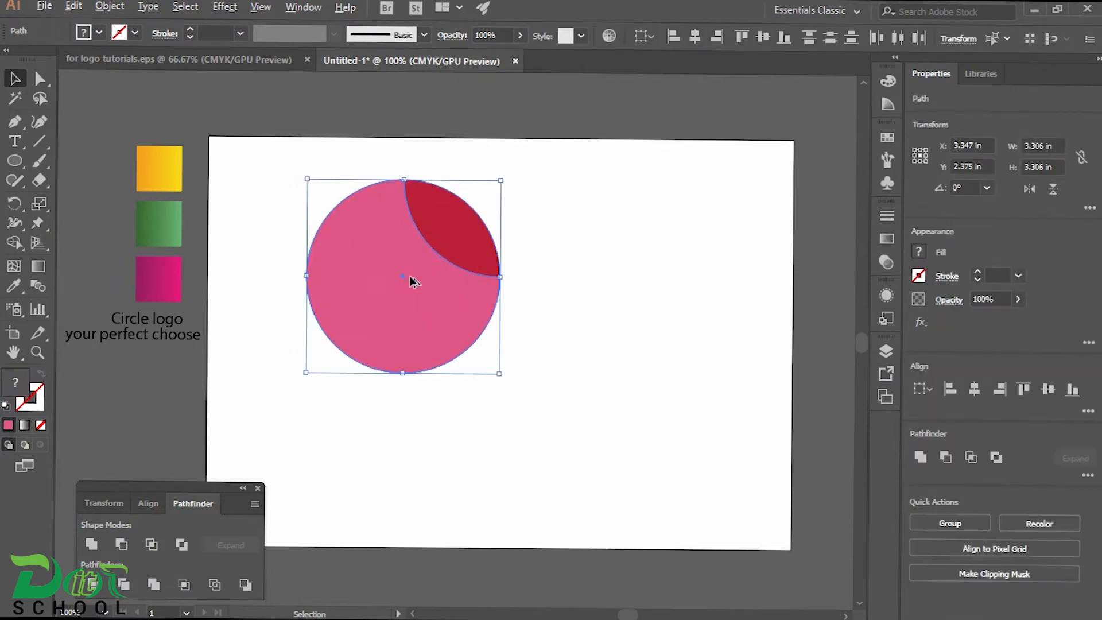
{"action": "left_click_drag", "start_coordinate": [406, 276], "coordinate": [648, 472]}
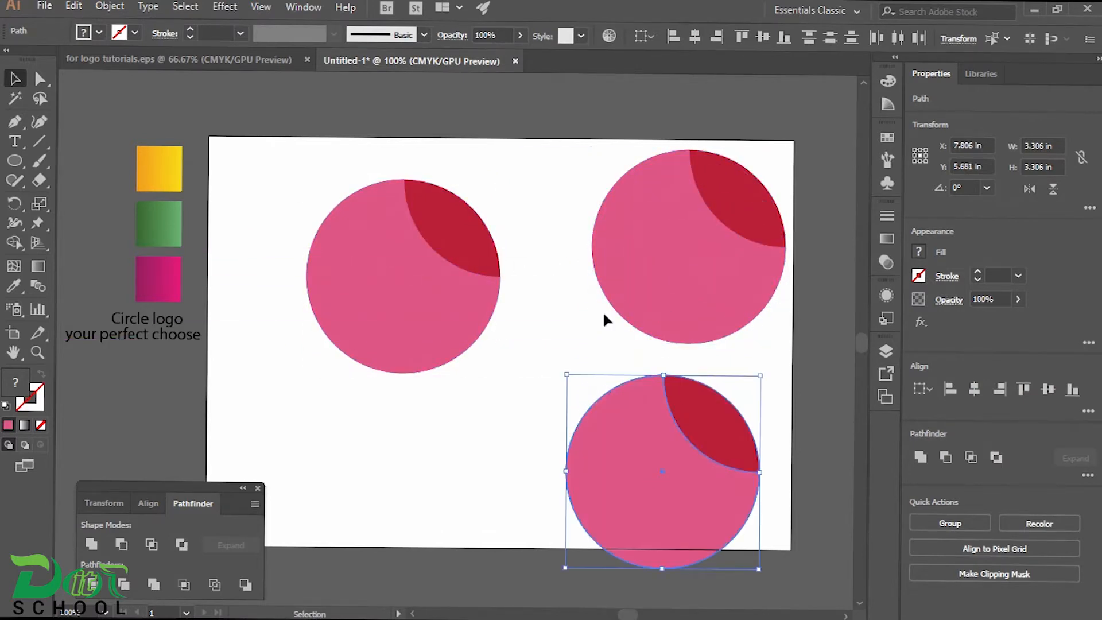
{"action": "left_click", "coordinate": [563, 315]}
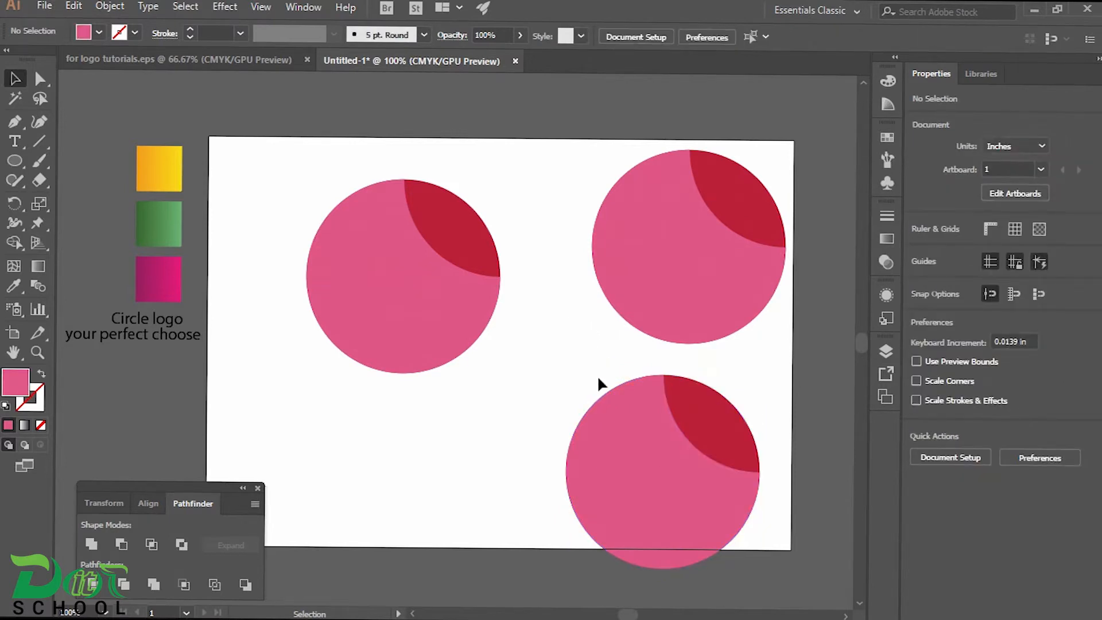
{"action": "left_click", "coordinate": [689, 463]}
{"action": "left_click_drag", "start_coordinate": [689, 463], "coordinate": [446, 495]}
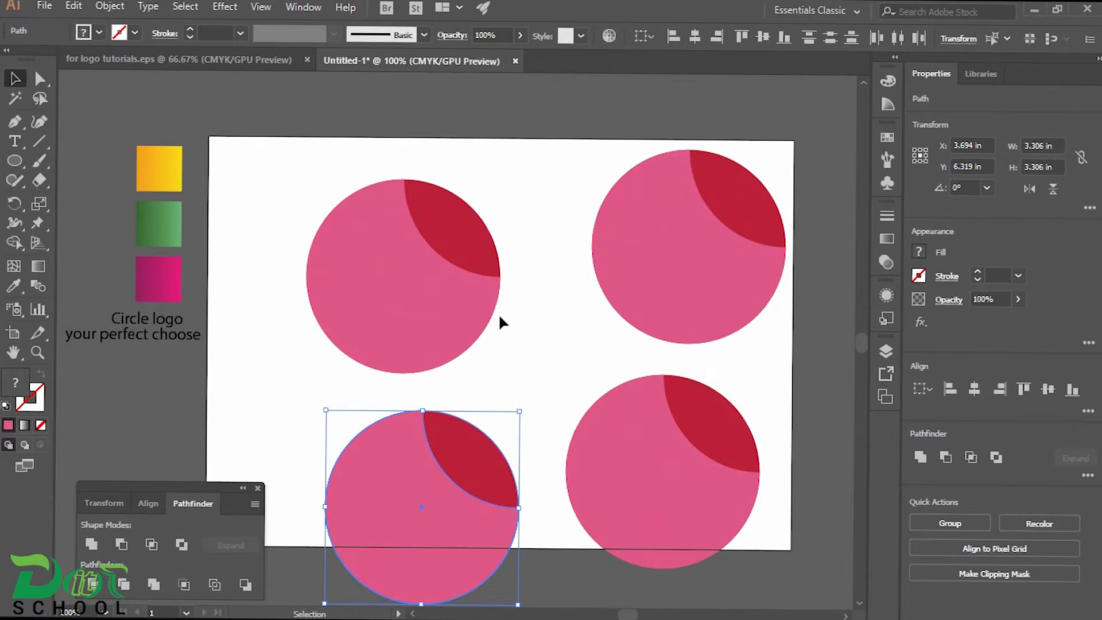
{"action": "left_click", "coordinate": [541, 208]}
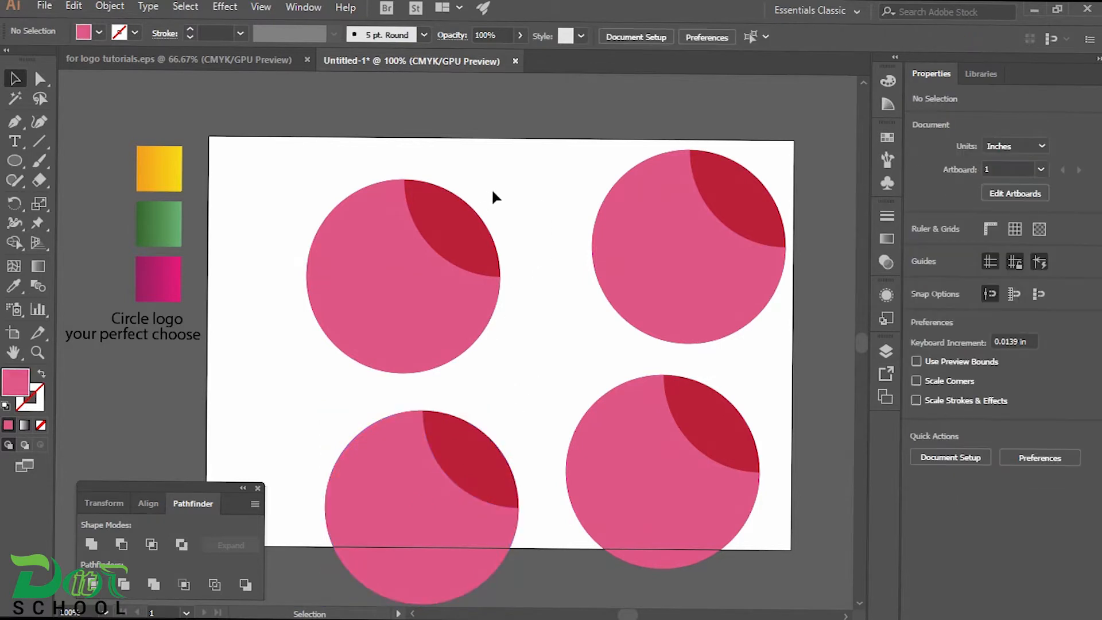
- Change the crimson circle behind the upper-left logo's pink shape to a brighter red
{"action": "left_click", "coordinate": [451, 218]}
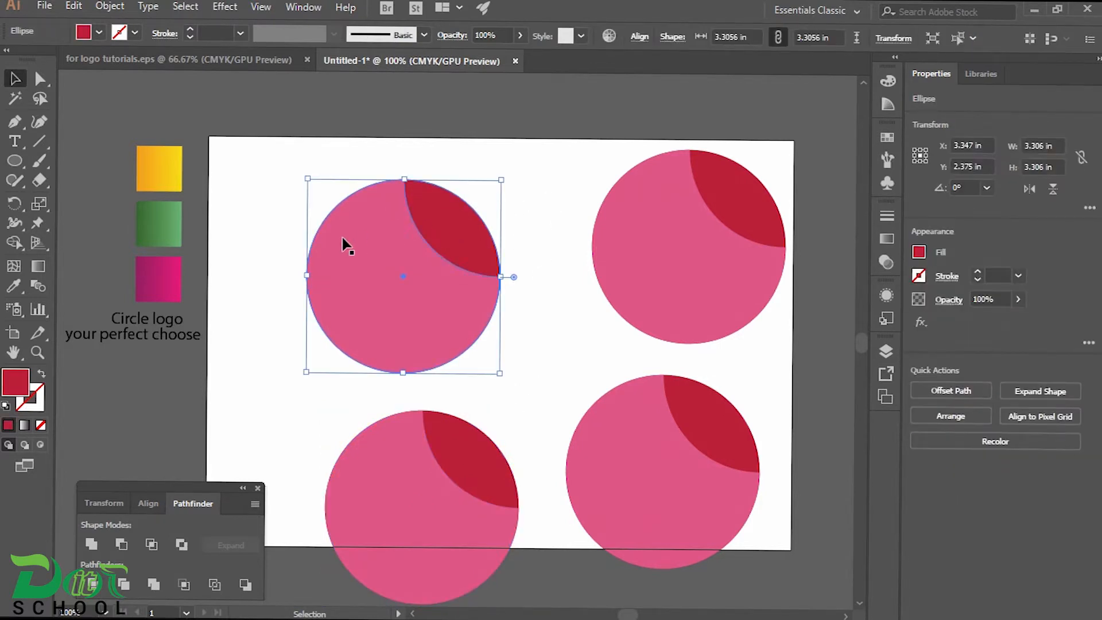
{"action": "double_click", "coordinate": [19, 392]}
{"action": "left_click_drag", "start_coordinate": [556, 276], "coordinate": [596, 284]}
{"action": "left_click", "coordinate": [793, 263]}
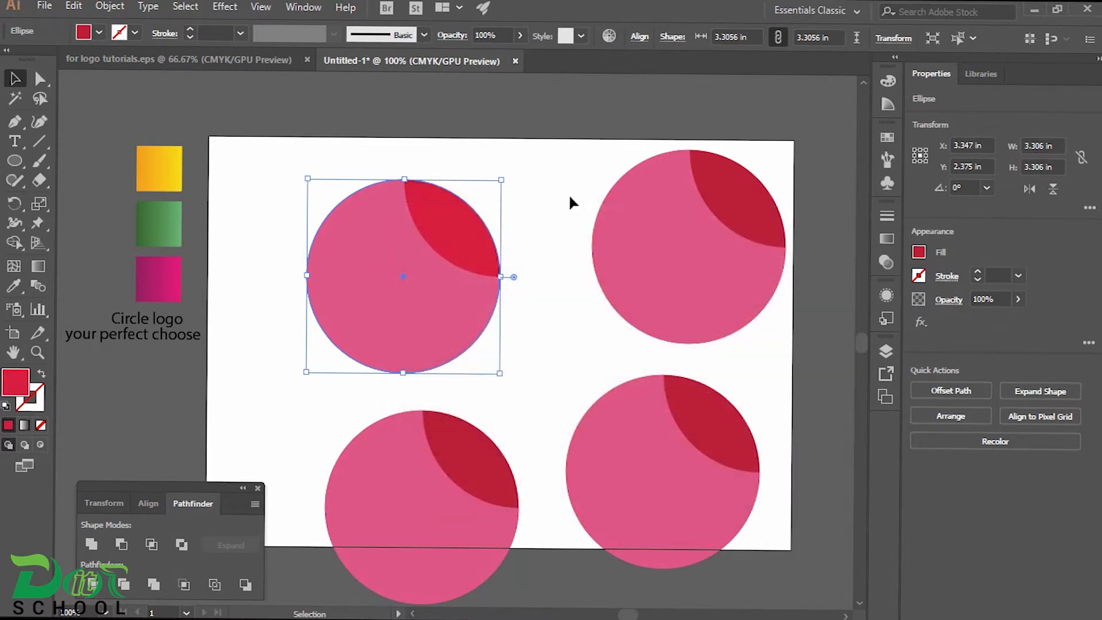
{"action": "left_click", "coordinate": [305, 189]}
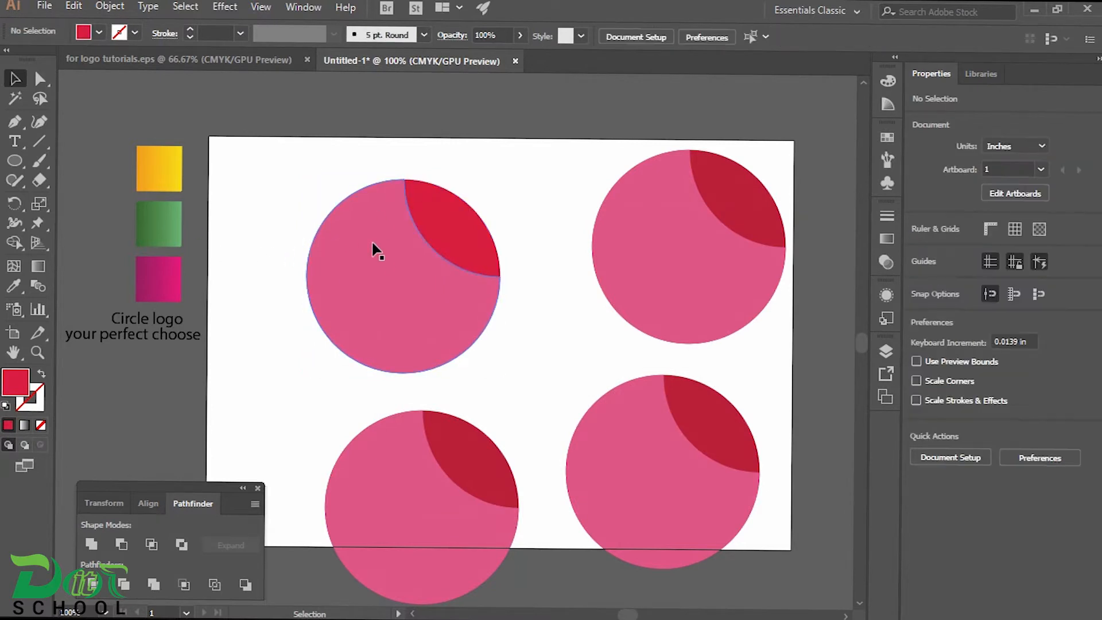
- Apply the magenta gradient from the sample square to the upper-left logo's pink shape with the Eyedropper
{"action": "left_click", "coordinate": [384, 259]}
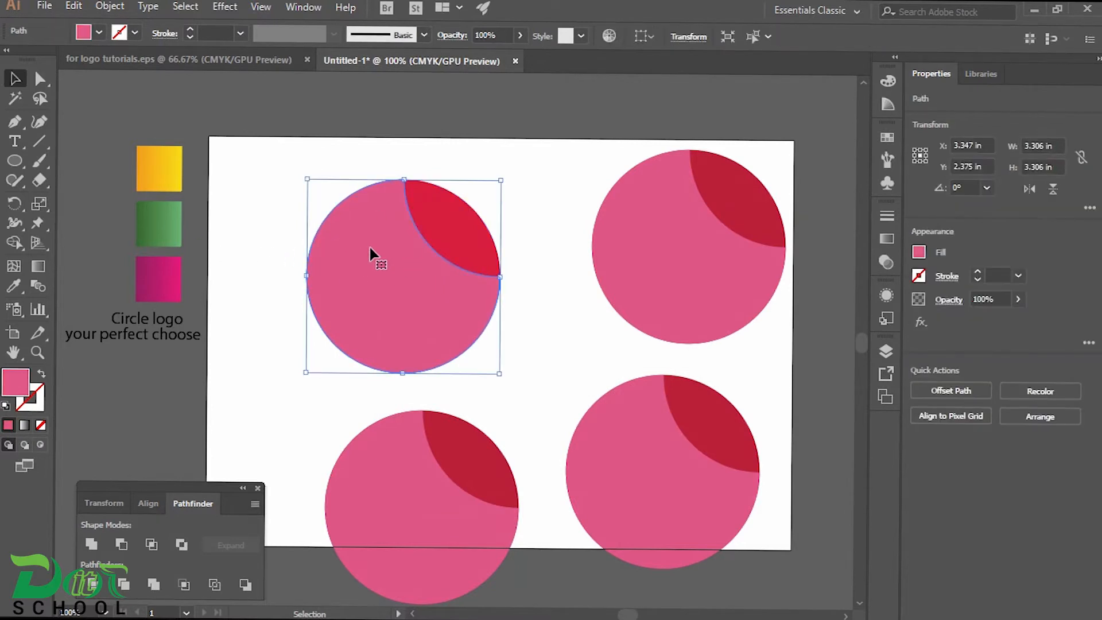
{"action": "left_click", "coordinate": [13, 284]}
{"action": "left_click", "coordinate": [159, 278]}
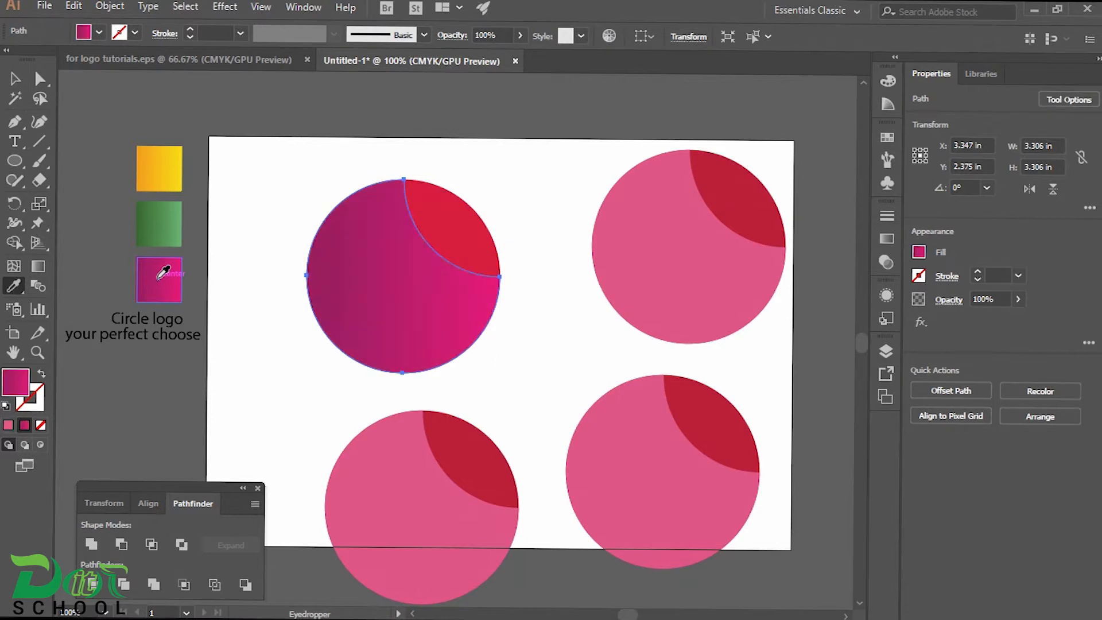
{"action": "left_click", "coordinate": [15, 79]}
{"action": "left_click", "coordinate": [551, 189]}
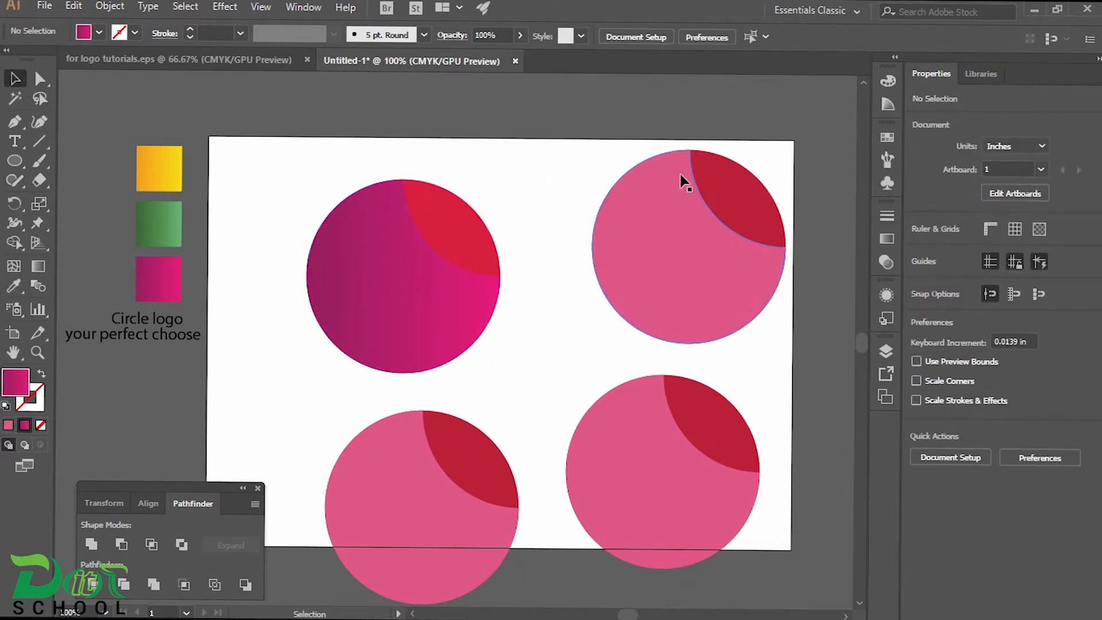
- Change the crimson circle behind the upper-right logo's pink shape to a bright green fill
{"action": "left_click", "coordinate": [753, 180]}
{"action": "double_click", "coordinate": [16, 382]}
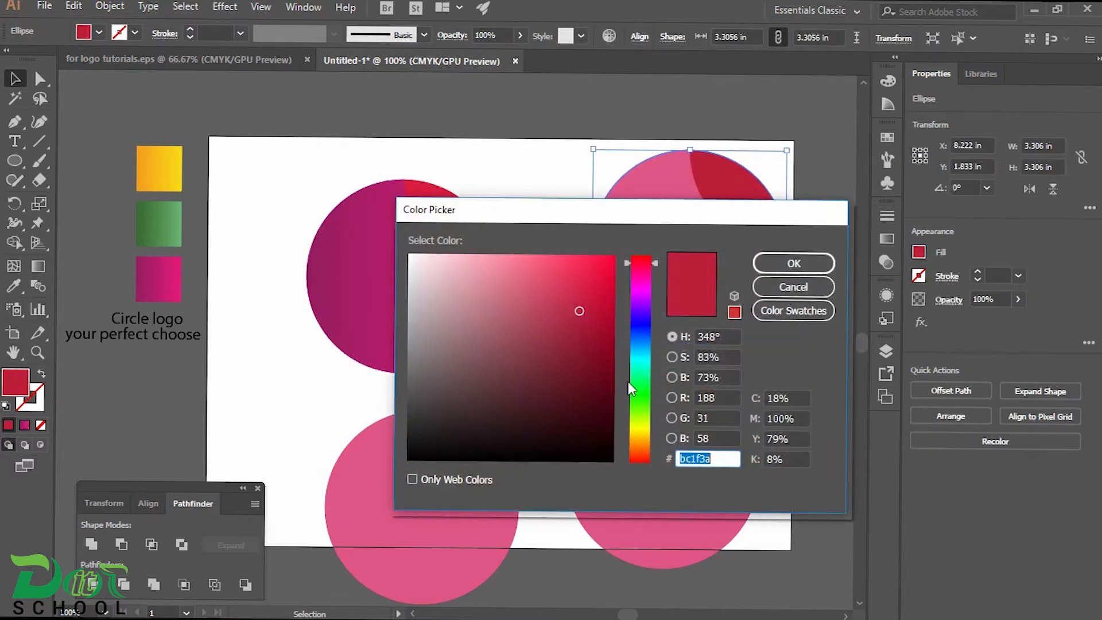
{"action": "left_click", "coordinate": [641, 393]}
{"action": "left_click_drag", "start_coordinate": [606, 300], "coordinate": [605, 288]}
{"action": "left_click", "coordinate": [796, 262]}
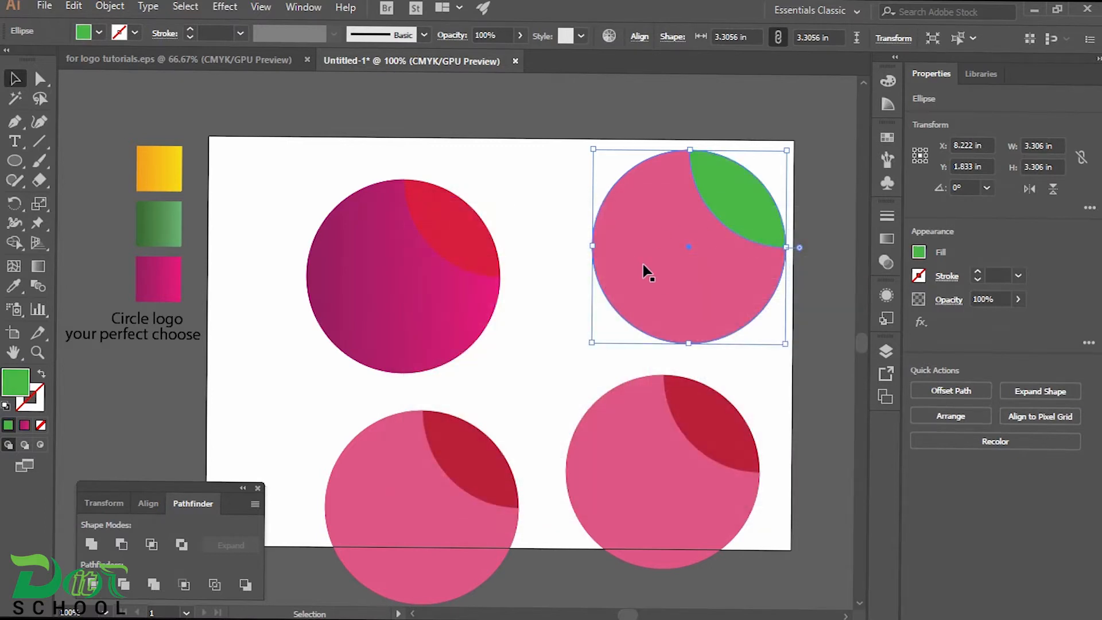
- Apply the green gradient from the sample square to the upper-right logo's pink shape with the Eyedropper
{"action": "left_click", "coordinate": [665, 240]}
{"action": "left_click", "coordinate": [540, 182]}
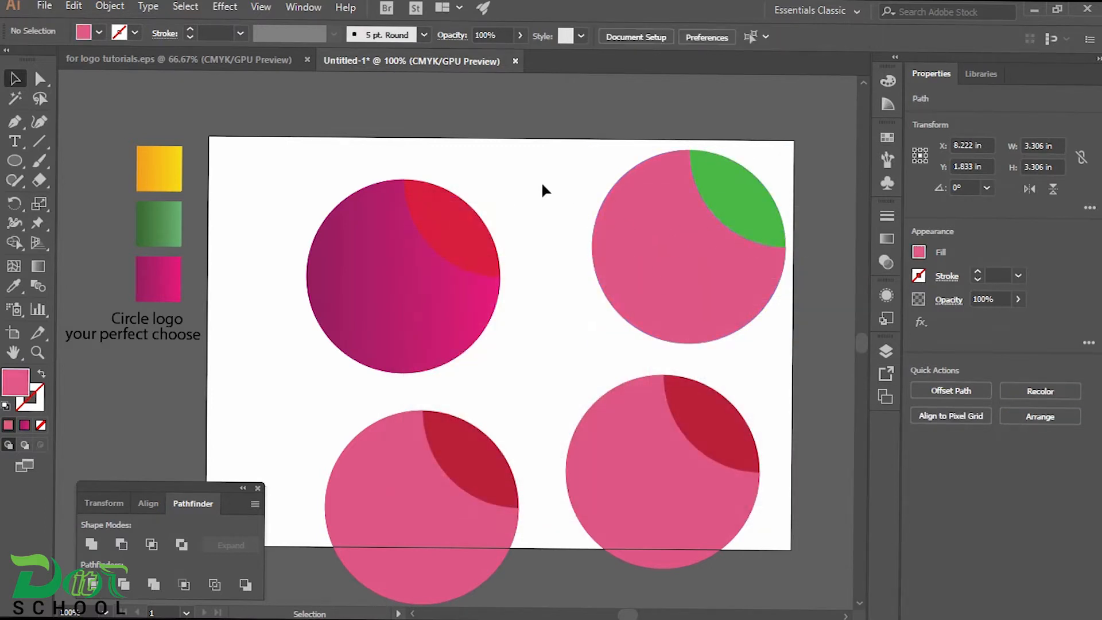
{"action": "left_click", "coordinate": [639, 208]}
{"action": "left_click", "coordinate": [14, 285]}
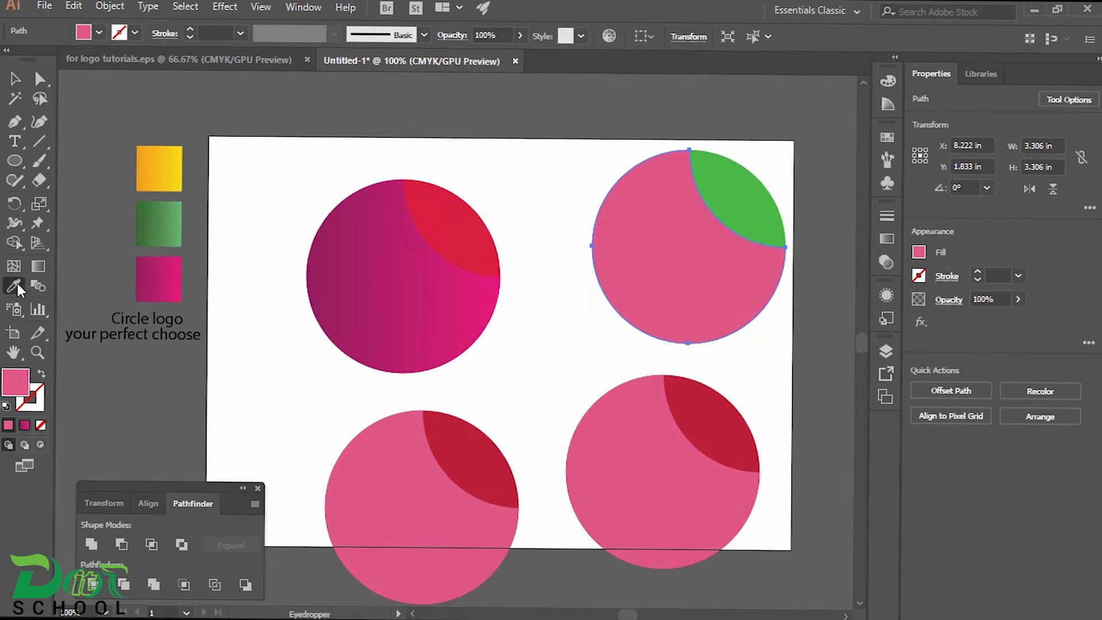
{"action": "left_click", "coordinate": [170, 215]}
{"action": "left_click", "coordinate": [15, 79]}
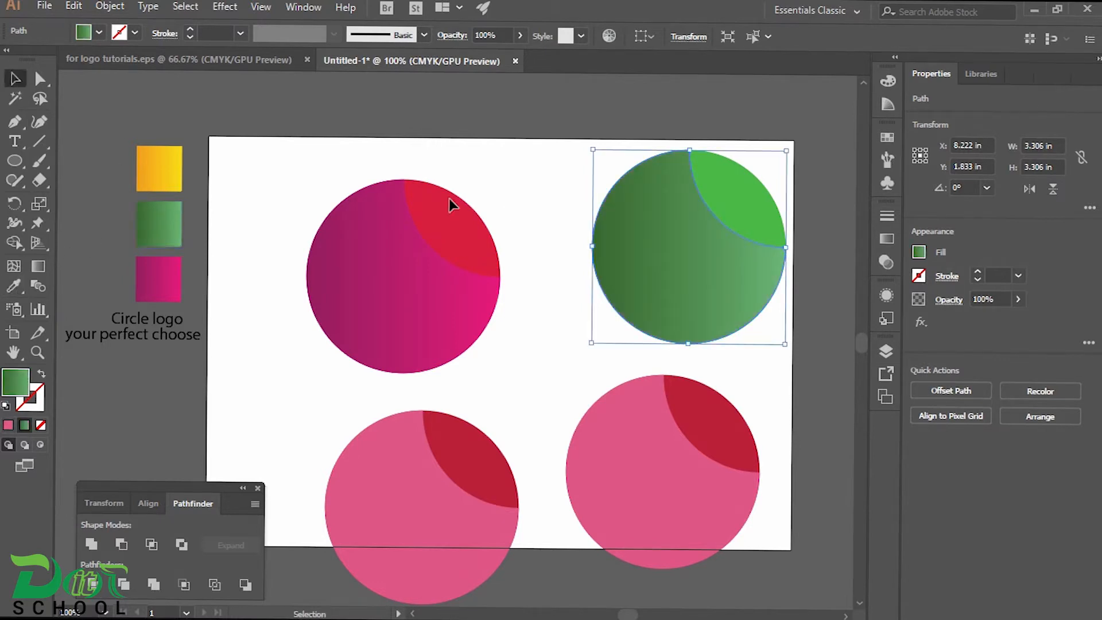
{"action": "left_click", "coordinate": [514, 206]}
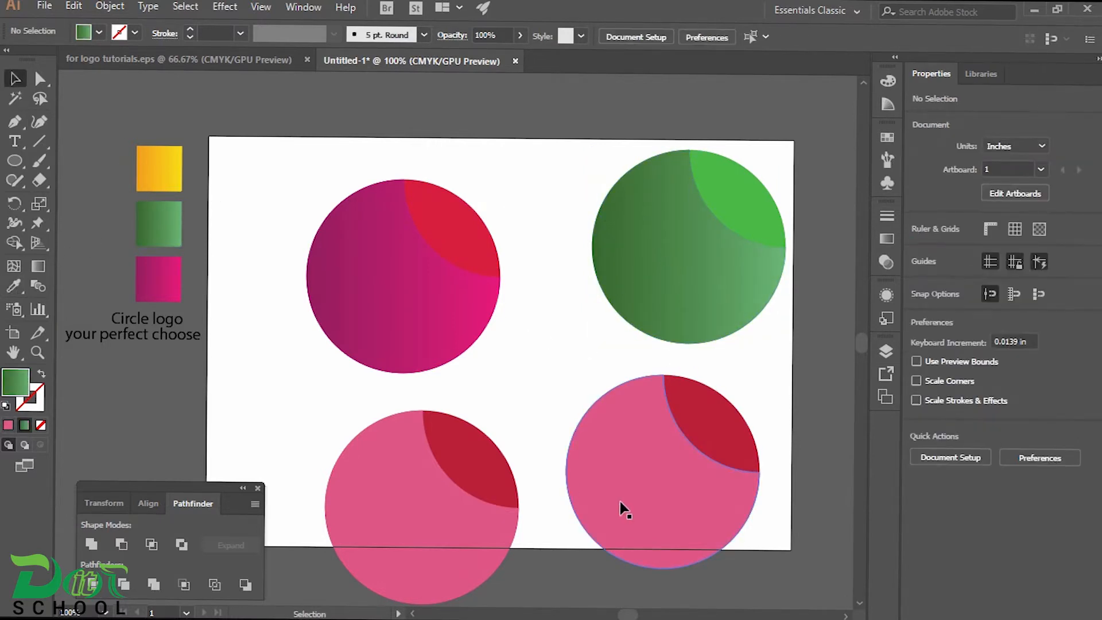
- Change the crimson circle behind the lower-right logo's pink shape to bright yellow, dddd0e
{"action": "left_click", "coordinate": [737, 431]}
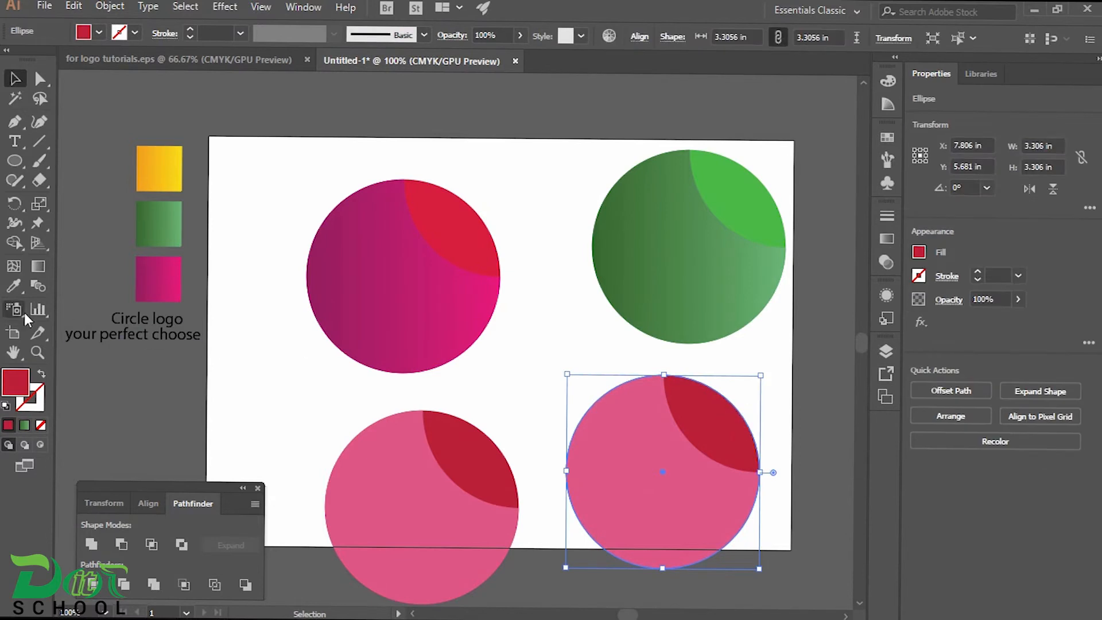
{"action": "double_click", "coordinate": [16, 381]}
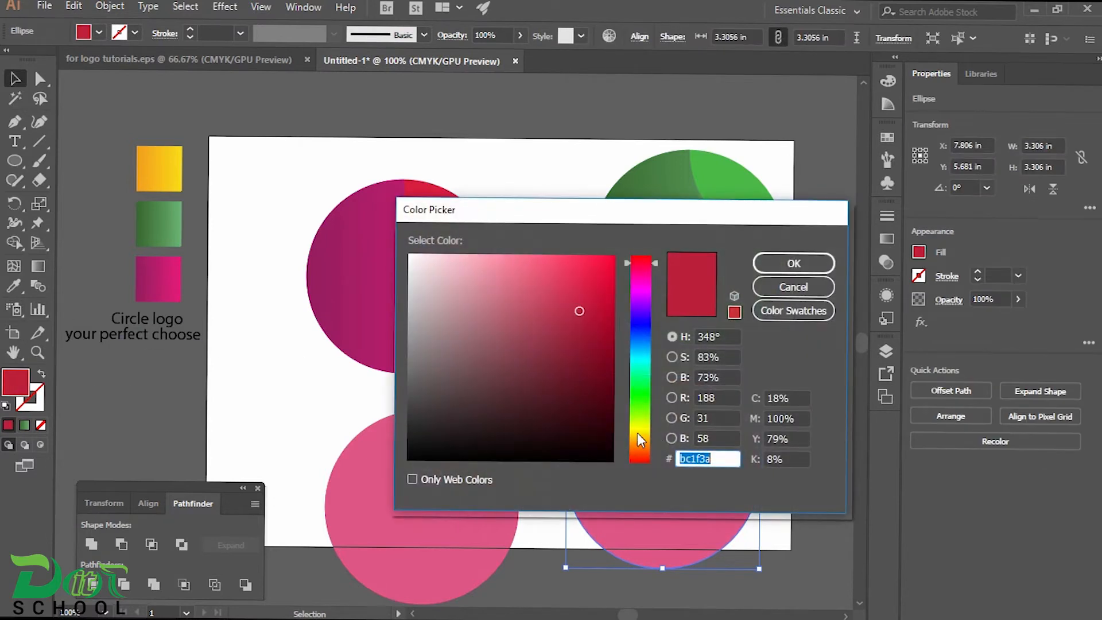
{"action": "left_click", "coordinate": [638, 429]}
{"action": "left_click", "coordinate": [603, 282]}
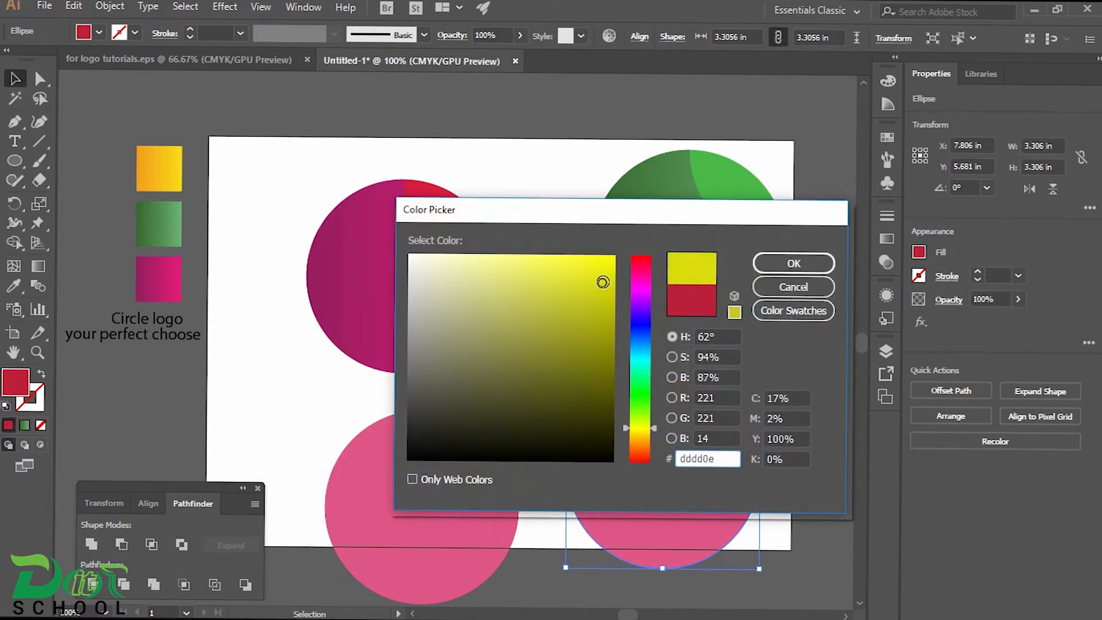
{"action": "left_click", "coordinate": [802, 262]}
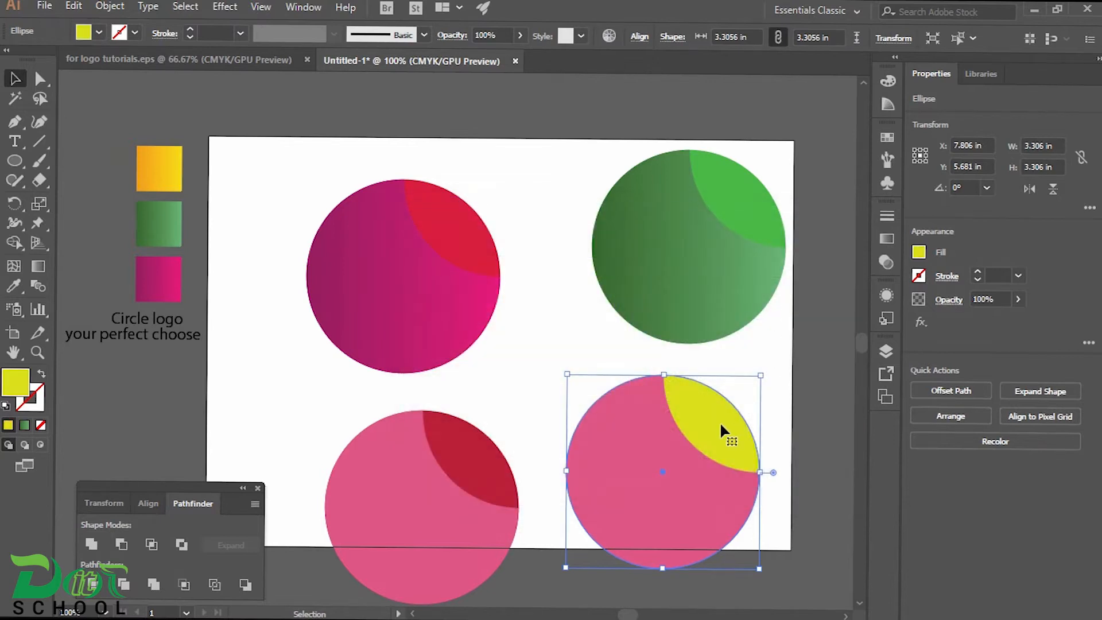
{"action": "left_click", "coordinate": [769, 404]}
- Apply the orange-yellow gradient from the sample square to the lower-right logo's pink shape with the Eyedropper
{"action": "left_click", "coordinate": [684, 472]}
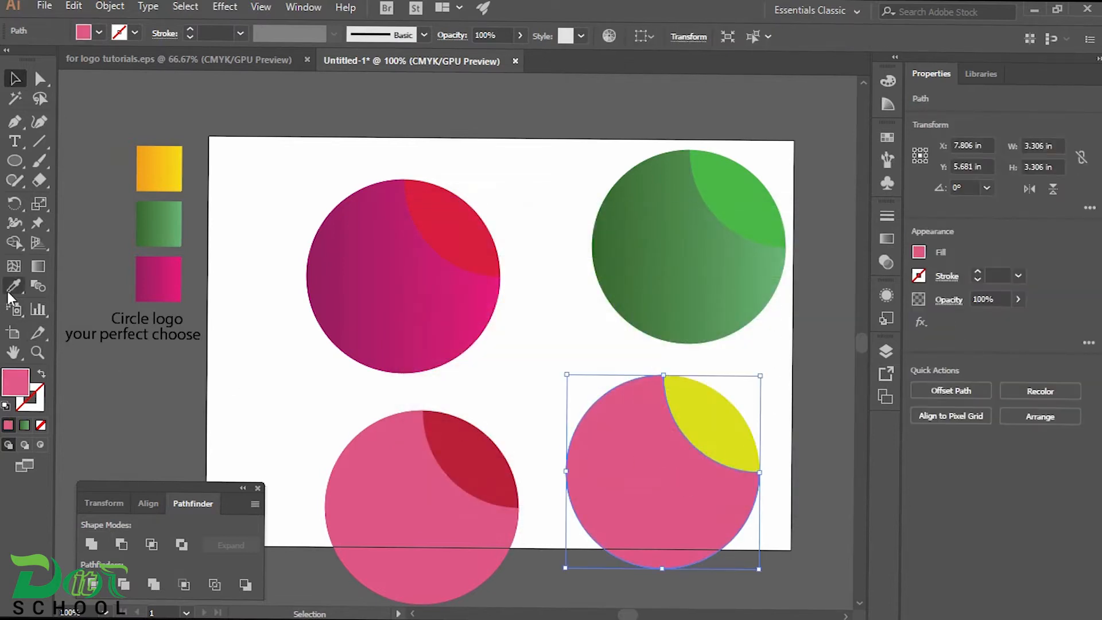
{"action": "left_click", "coordinate": [13, 286]}
{"action": "left_click", "coordinate": [161, 164]}
{"action": "left_click", "coordinate": [13, 79]}
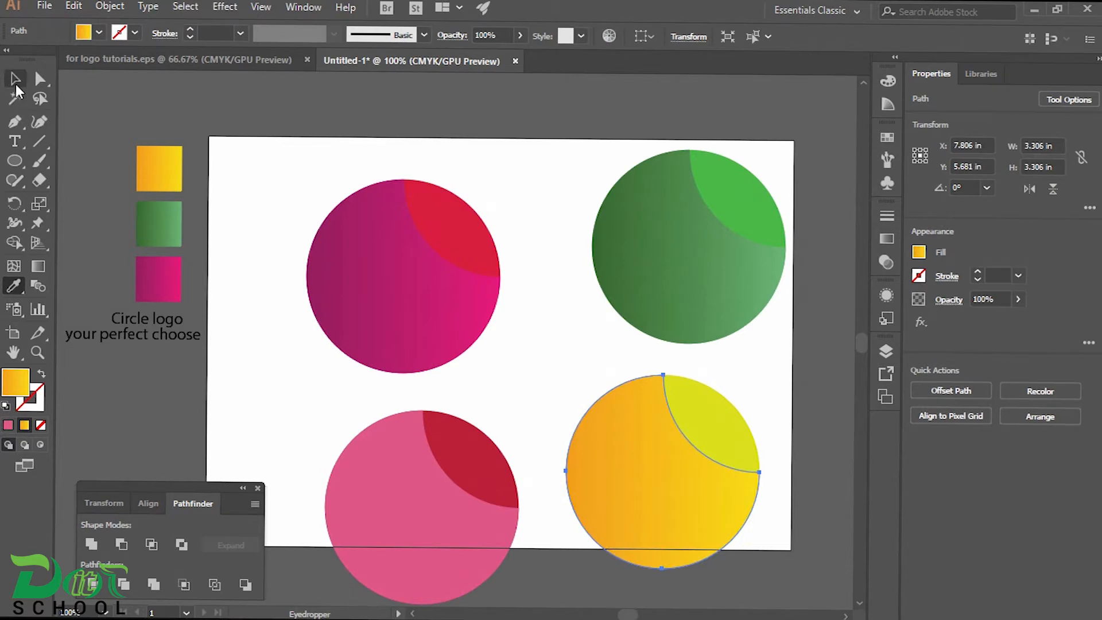
{"action": "left_click", "coordinate": [486, 147]}
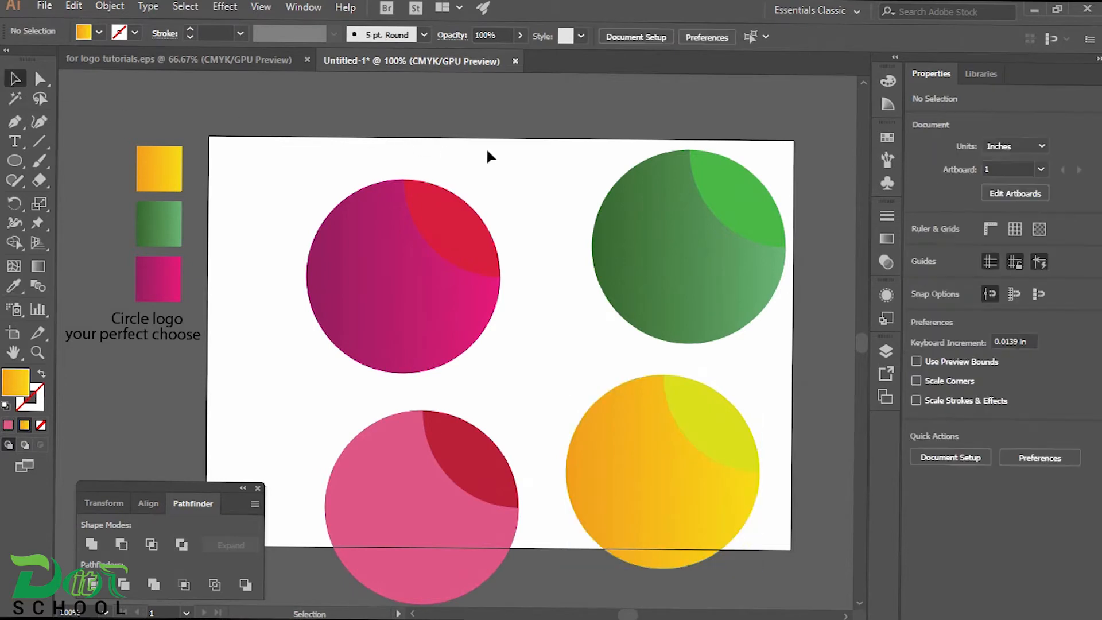
- Change the back circle of the lower-right orange-yellow logo to a yellow-green fill, cad318
{"action": "left_click", "coordinate": [707, 405]}
{"action": "double_click", "coordinate": [17, 383]}
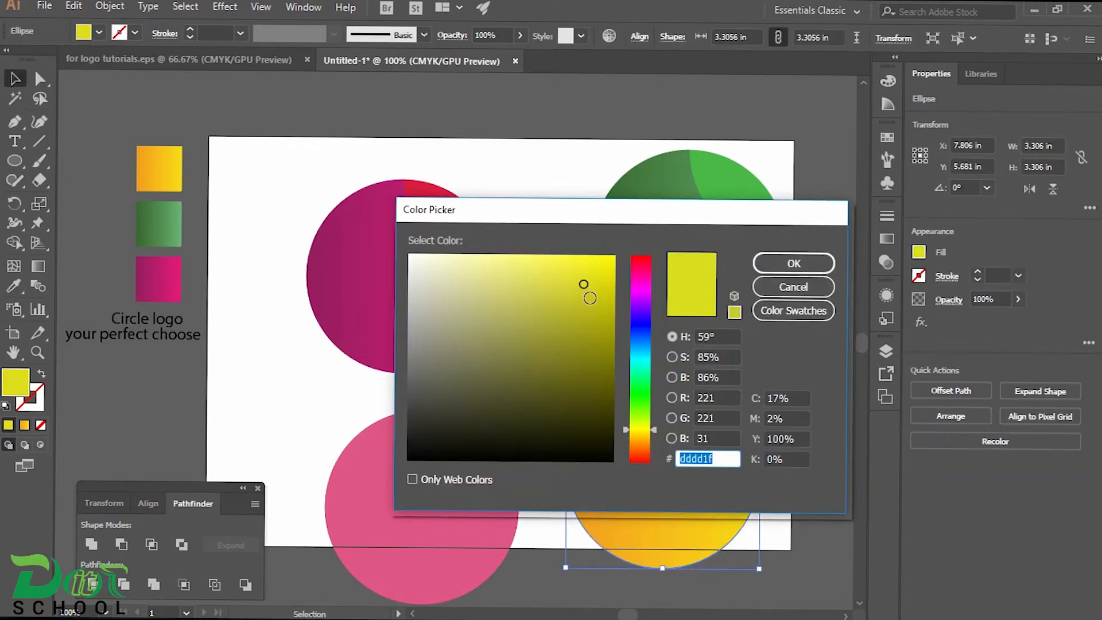
{"action": "left_click", "coordinate": [605, 293]}
{"action": "left_click_drag", "start_coordinate": [644, 417], "coordinate": [653, 421]}
{"action": "mouse_move", "coordinate": [587, 284]}
{"action": "left_mouse_down"}
{"action": "mouse_move", "coordinate": [585, 273]}
{"action": "mouse_move", "coordinate": [593, 290]}
{"action": "left_mouse_up"}
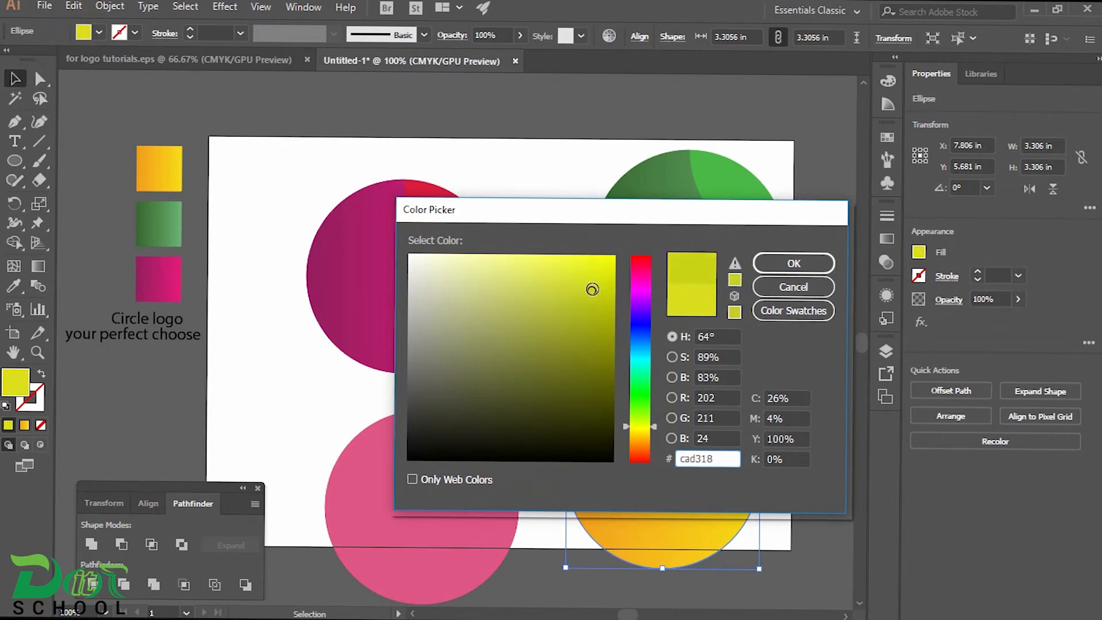
{"action": "left_click", "coordinate": [794, 262]}
{"action": "left_click", "coordinate": [795, 372]}
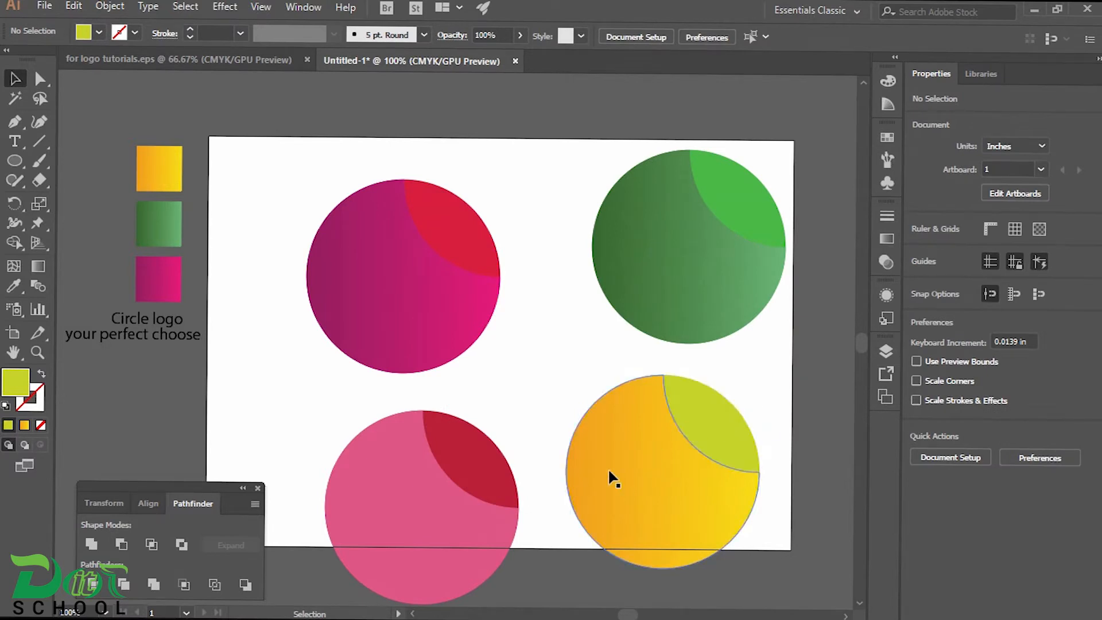
- Delete the lower-left pink logo and move the magenta logo down to about X 2.97 in, Y 3.42 in
{"action": "left_click", "coordinate": [485, 462]}
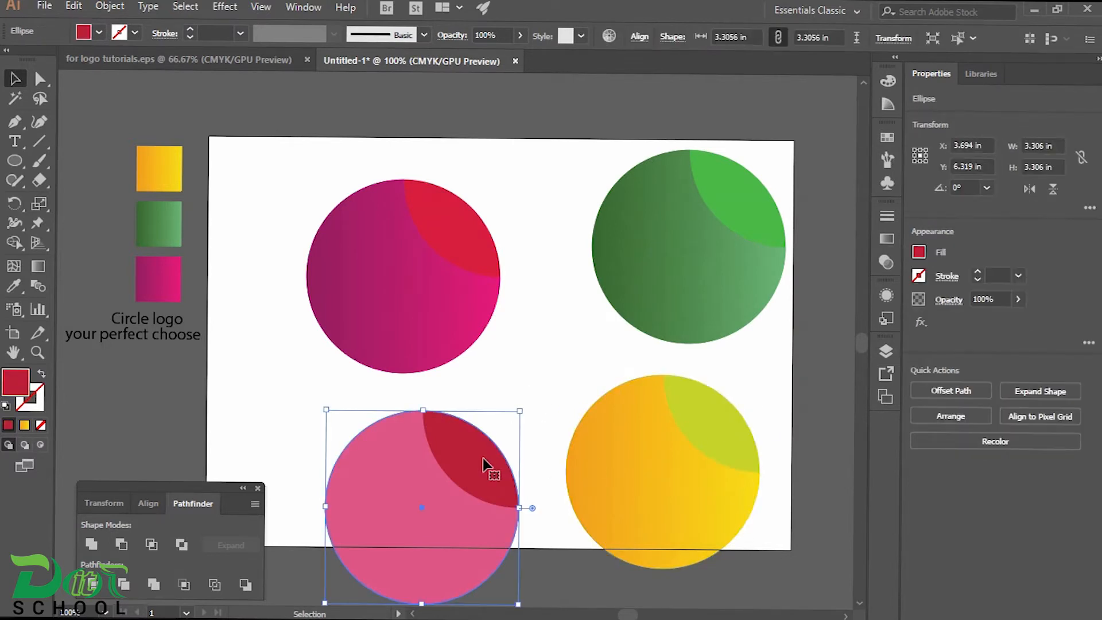
{"action": "left_click", "coordinate": [15, 285]}
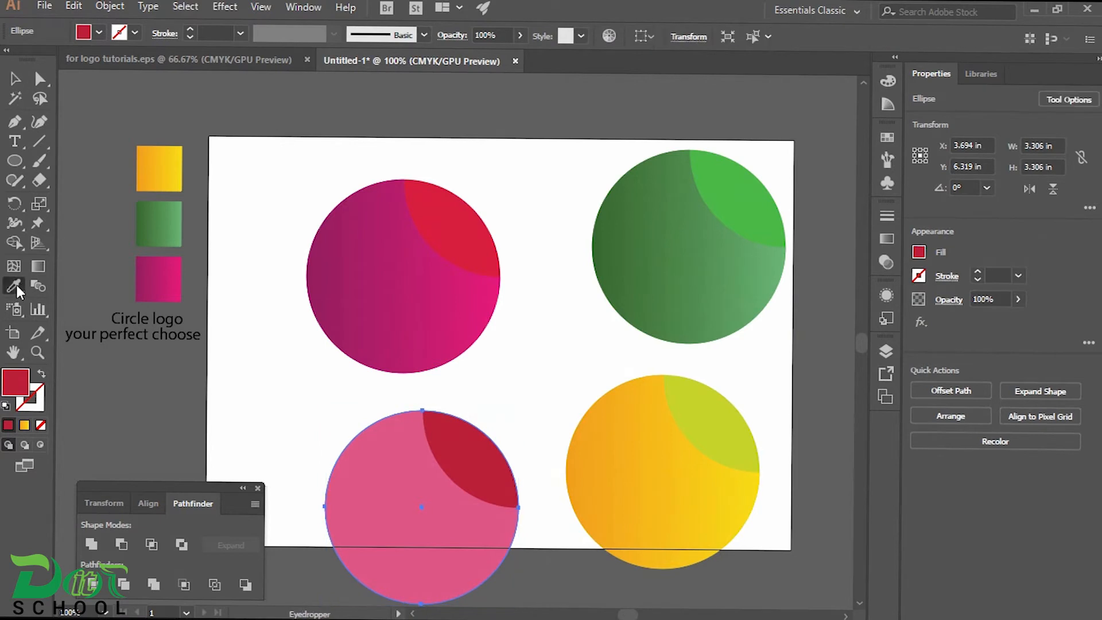
{"action": "left_click", "coordinate": [14, 78]}
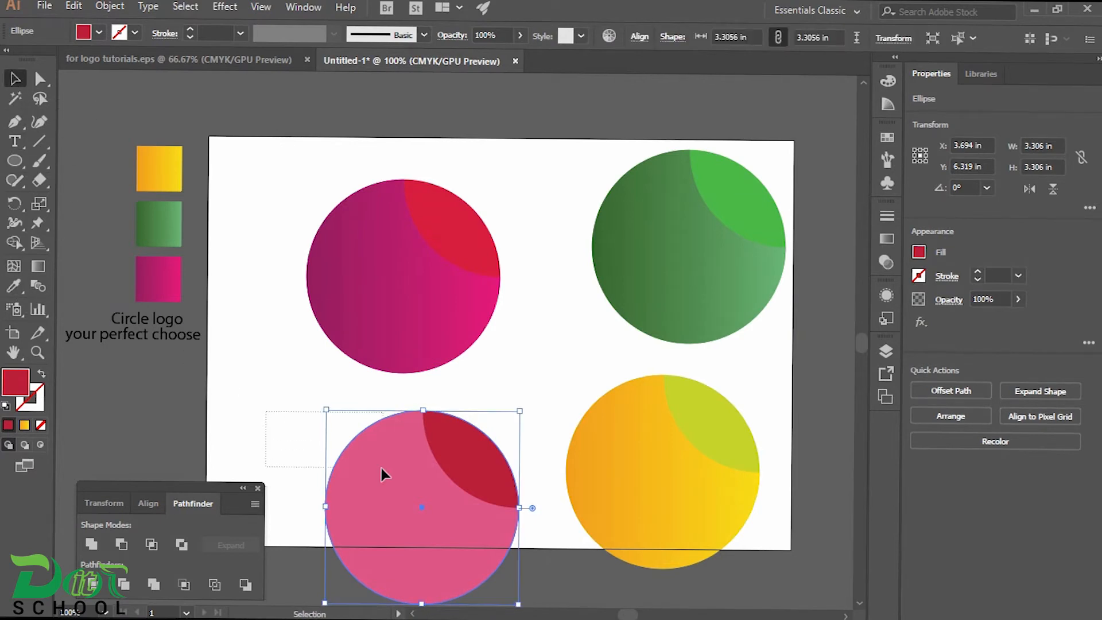
{"action": "key", "text": "Delete"}
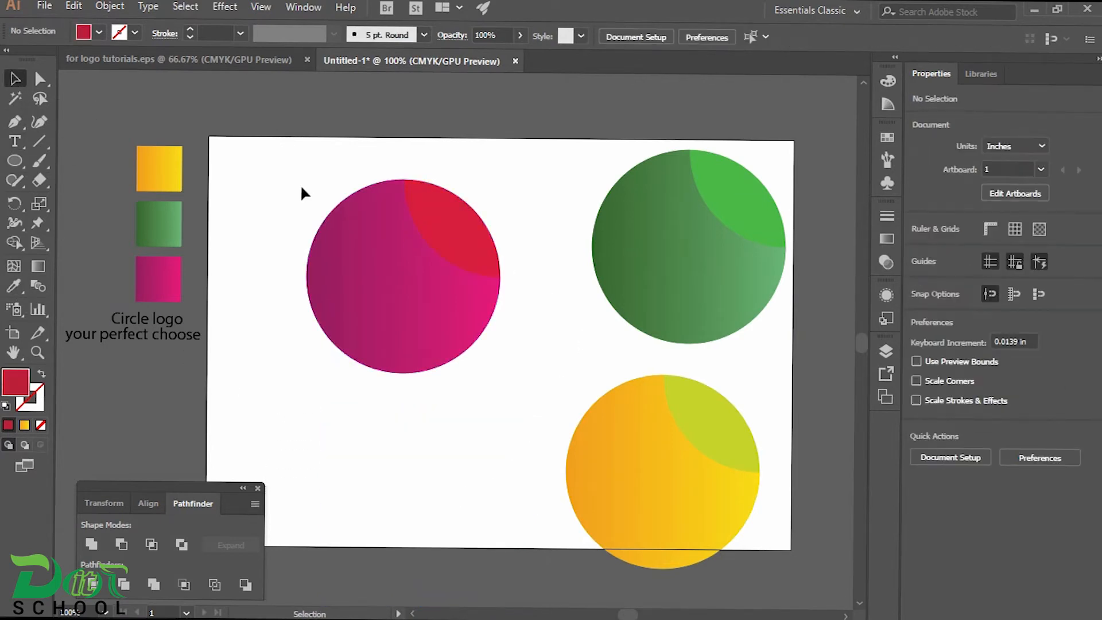
{"action": "left_click_drag", "start_coordinate": [438, 338], "coordinate": [438, 338]}
{"action": "left_click_drag", "start_coordinate": [391, 243], "coordinate": [368, 304]}
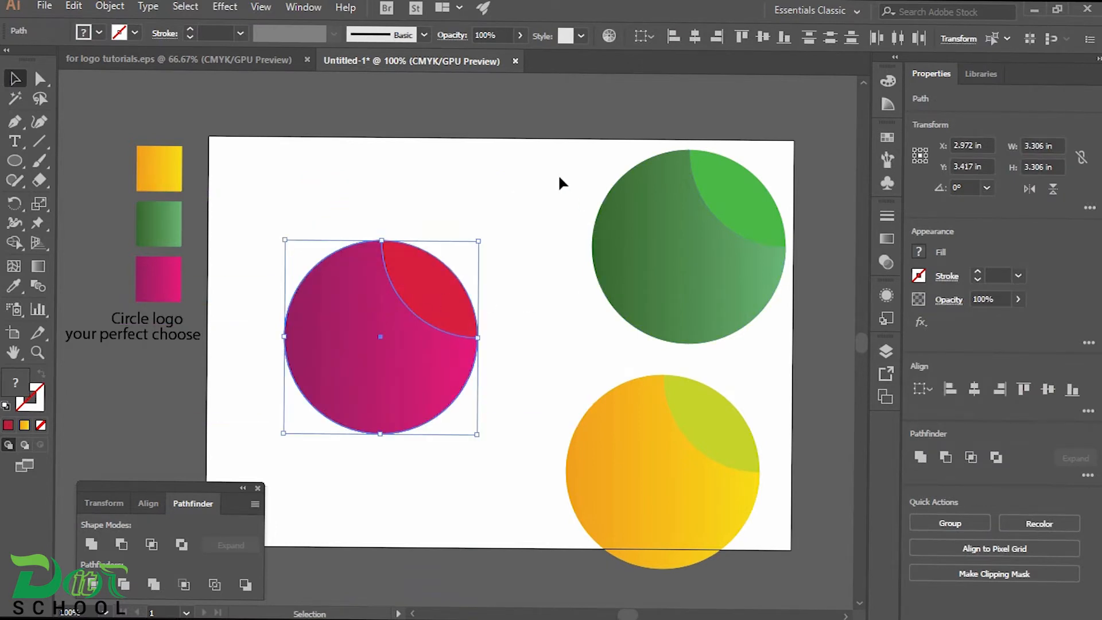
- Scale the green logo down to about 2.19 in wide and move it toward the middle of the artboard
{"action": "left_click", "coordinate": [693, 263]}
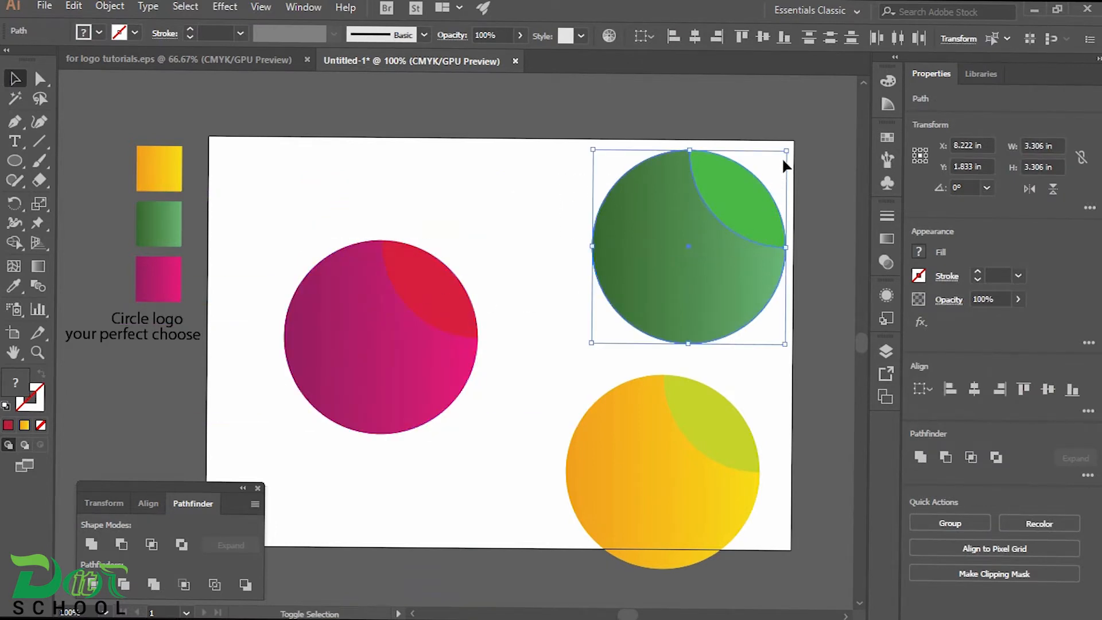
{"action": "left_click_drag", "start_coordinate": [787, 151], "coordinate": [751, 178]}
{"action": "left_click_drag", "start_coordinate": [685, 229], "coordinate": [583, 244]}
- Scale the magenta logo down around its centre to about 2.19 in wide and move the green logo to the artboard's upper right
{"action": "left_click", "coordinate": [433, 344]}
{"action": "left_click_drag", "start_coordinate": [477, 240], "coordinate": [448, 275]}
{"action": "left_click", "coordinate": [602, 287]}
{"action": "left_click_drag", "start_coordinate": [602, 287], "coordinate": [742, 264]}
- Scale the orange-yellow logo down to about 1.99 in wide and place it overlapping the magenta logo's upper-right part
{"action": "left_click", "coordinate": [676, 462]}
{"action": "left_click_drag", "start_coordinate": [762, 378], "coordinate": [722, 413]}
{"action": "left_click_drag", "start_coordinate": [671, 464], "coordinate": [442, 278]}
{"action": "scroll", "coordinate": [448, 322], "scroll_direction": "up", "scroll_amount": 3}
{"action": "left_click_drag", "start_coordinate": [473, 371], "coordinate": [546, 437]}
{"action": "left_click_drag", "start_coordinate": [532, 266], "coordinate": [535, 261]}
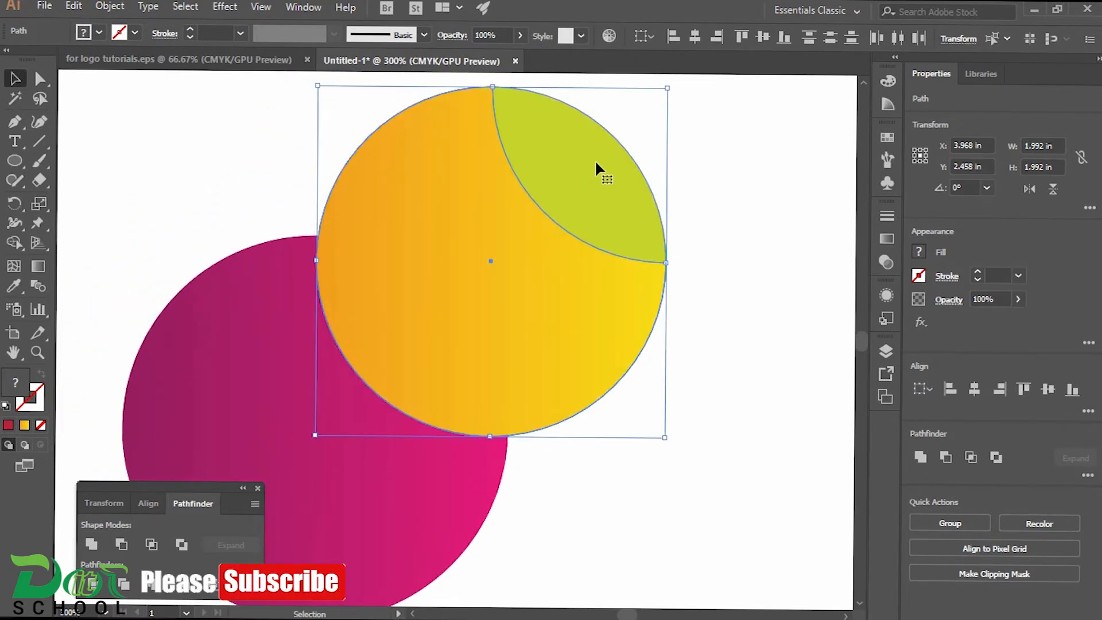
- Group the two shapes of the orange-yellow logo
{"action": "scroll", "coordinate": [538, 248], "scroll_direction": "down", "scroll_amount": 1}
{"action": "left_click", "coordinate": [687, 236]}
{"action": "left_click", "coordinate": [546, 261]}
{"action": "right_click", "coordinate": [536, 214]}
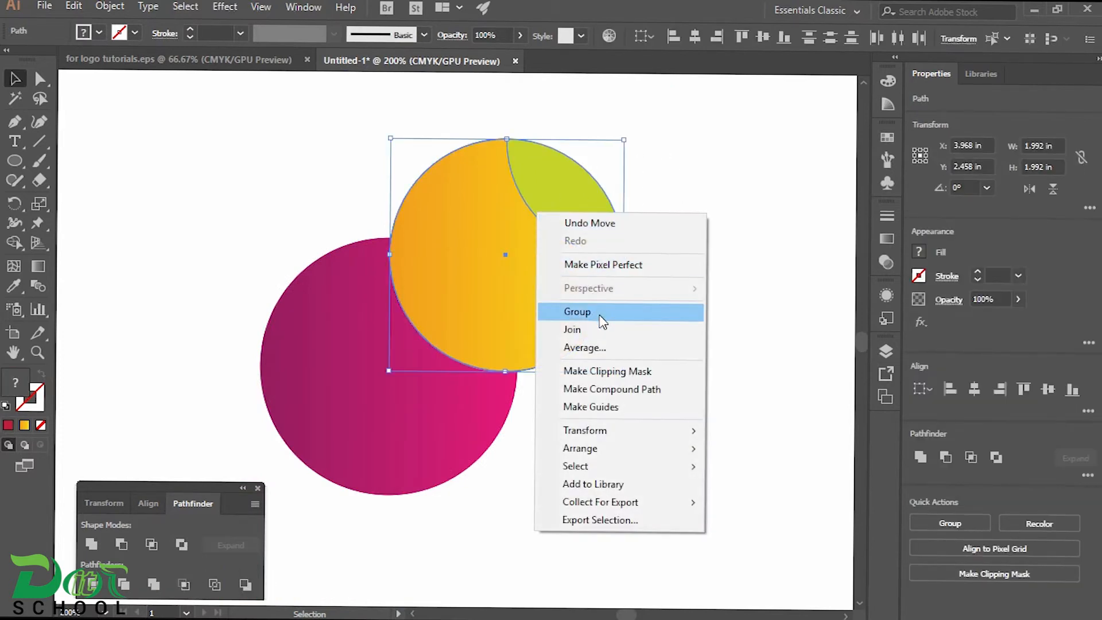
{"action": "left_click", "coordinate": [580, 312]}
{"action": "left_click", "coordinate": [667, 332]}
- Group the two shapes of the magenta logo
{"action": "left_click_drag", "start_coordinate": [377, 421], "coordinate": [377, 422]}
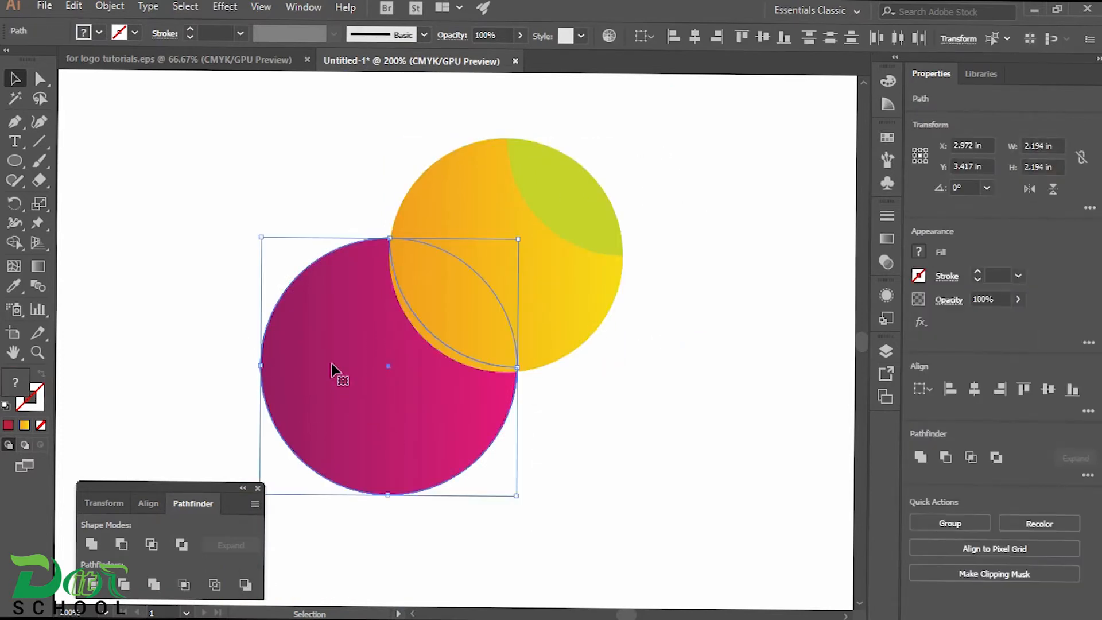
{"action": "right_click", "coordinate": [337, 377]}
{"action": "left_click", "coordinate": [392, 143]}
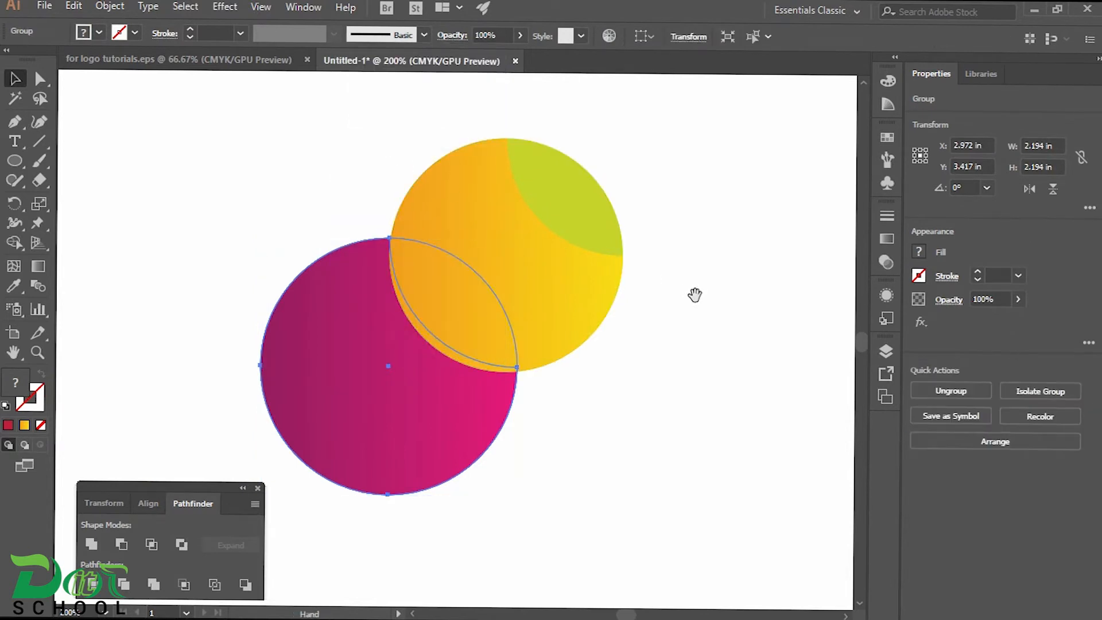
- Group the two shapes of the green logo
{"action": "left_click_drag", "start_coordinate": [694, 295], "coordinate": [280, 352]}
{"action": "left_click", "coordinate": [692, 289]}
{"action": "right_click", "coordinate": [693, 290]}
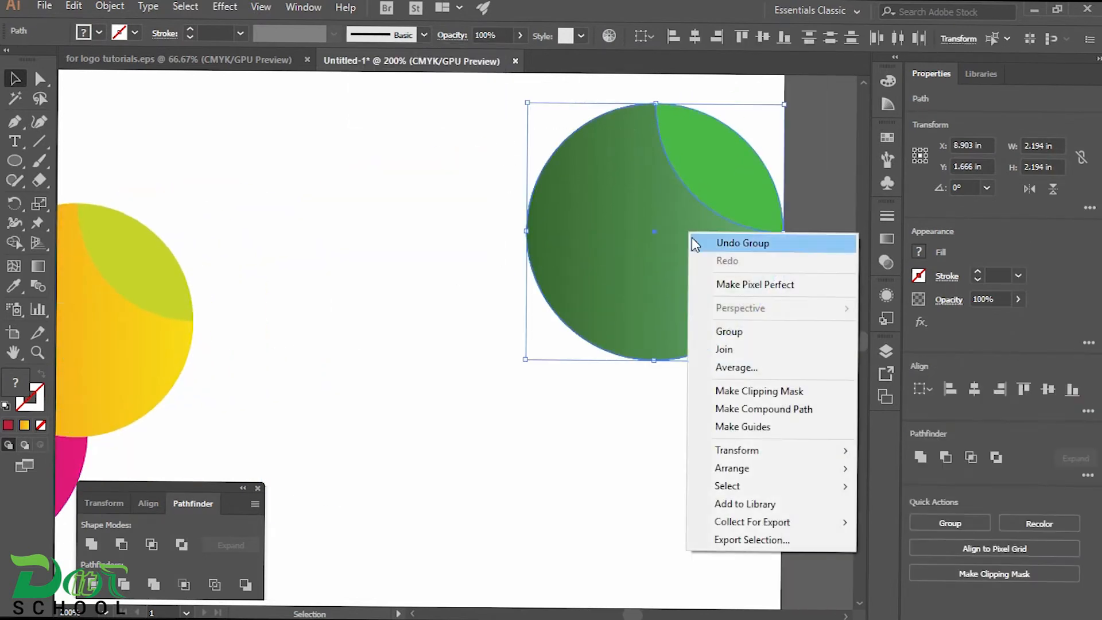
{"action": "left_click", "coordinate": [725, 327]}
- Reposition the orange-yellow group so it covers the magenta logo's upper-right highlight
{"action": "left_click_drag", "start_coordinate": [324, 330], "coordinate": [596, 271]}
{"action": "left_click", "coordinate": [386, 258]}
{"action": "mouse_move", "coordinate": [355, 238]}
{"action": "left_mouse_down"}
{"action": "mouse_move", "coordinate": [383, 231]}
{"action": "mouse_move", "coordinate": [363, 235]}
{"action": "left_mouse_up"}
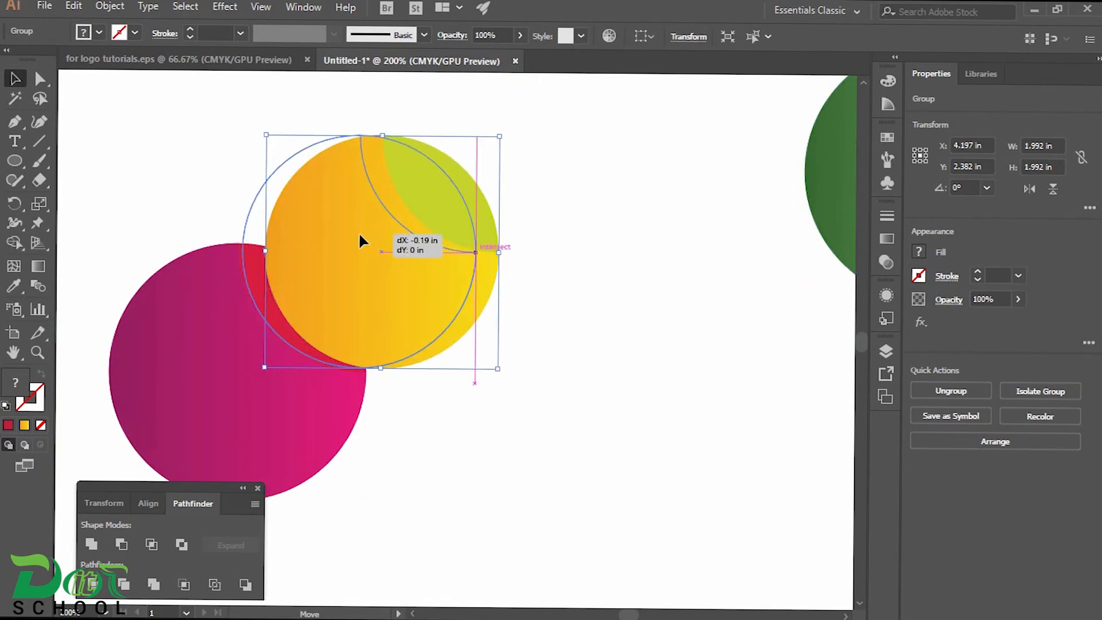
{"action": "left_click_drag", "start_coordinate": [359, 236], "coordinate": [359, 235]}
{"action": "left_click", "coordinate": [518, 363]}
- Scale the green group down to about 1.47 in wide and place it below the orange-yellow circle, overlapping the magenta one
{"action": "scroll", "coordinate": [519, 364], "scroll_direction": "down", "scroll_amount": 2}
{"action": "left_click_drag", "start_coordinate": [568, 376], "coordinate": [487, 355]}
{"action": "left_click", "coordinate": [679, 295]}
{"action": "left_click_drag", "start_coordinate": [711, 181], "coordinate": [689, 203]}
{"action": "left_click_drag", "start_coordinate": [659, 241], "coordinate": [373, 367]}
- Scale the magenta group down around its centre until it is slightly smaller than the orange-yellow circle
{"action": "left_click", "coordinate": [251, 305]}
{"action": "left_click_drag", "start_coordinate": [234, 279], "coordinate": [241, 289]}
{"action": "left_click", "coordinate": [489, 340]}
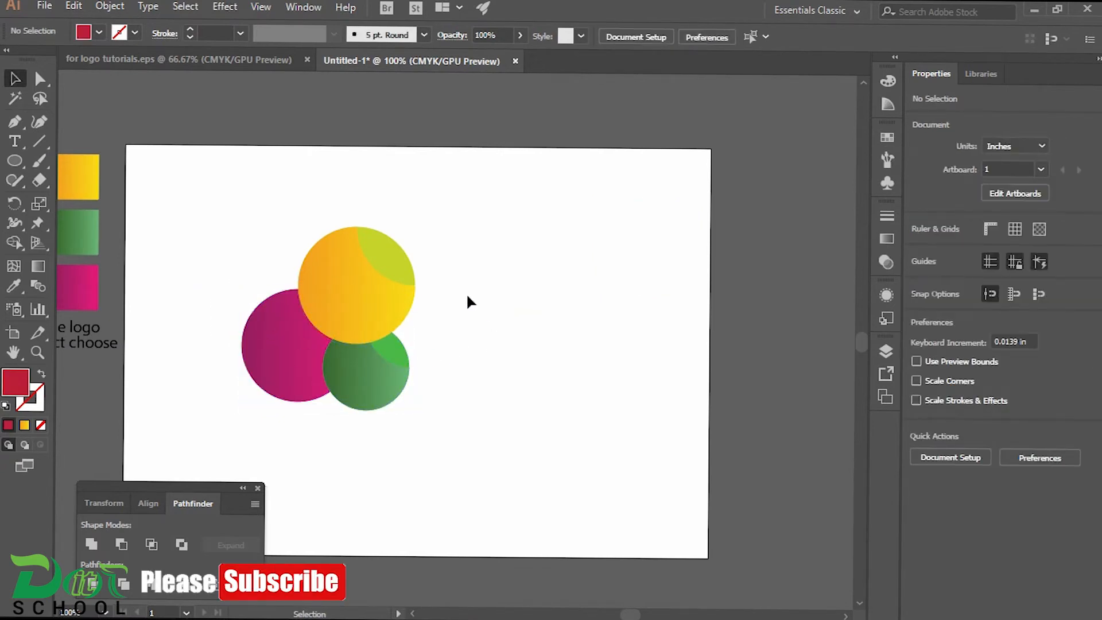
{"action": "left_click_drag", "start_coordinate": [438, 325], "coordinate": [561, 315]}
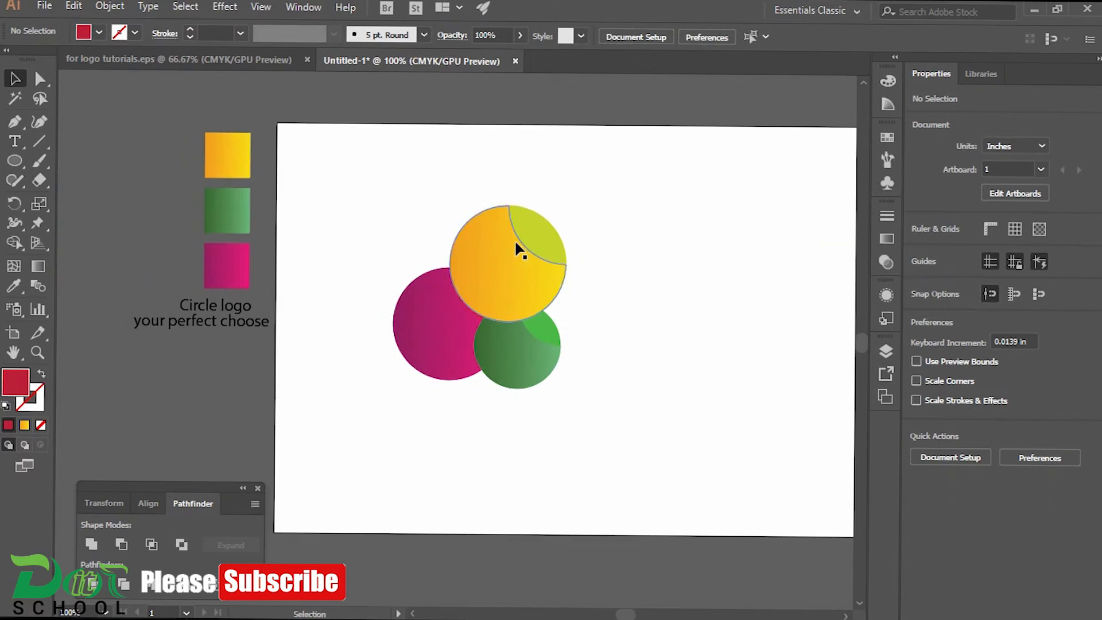
{"action": "left_click", "coordinate": [405, 293]}
{"action": "left_click_drag", "start_coordinate": [393, 267], "coordinate": [396, 271]}
{"action": "left_click", "coordinate": [584, 345]}
- Duplicate the green group, scale the copy down to a tiny circle and place it above the magenta circle
{"action": "left_click", "coordinate": [539, 347]}
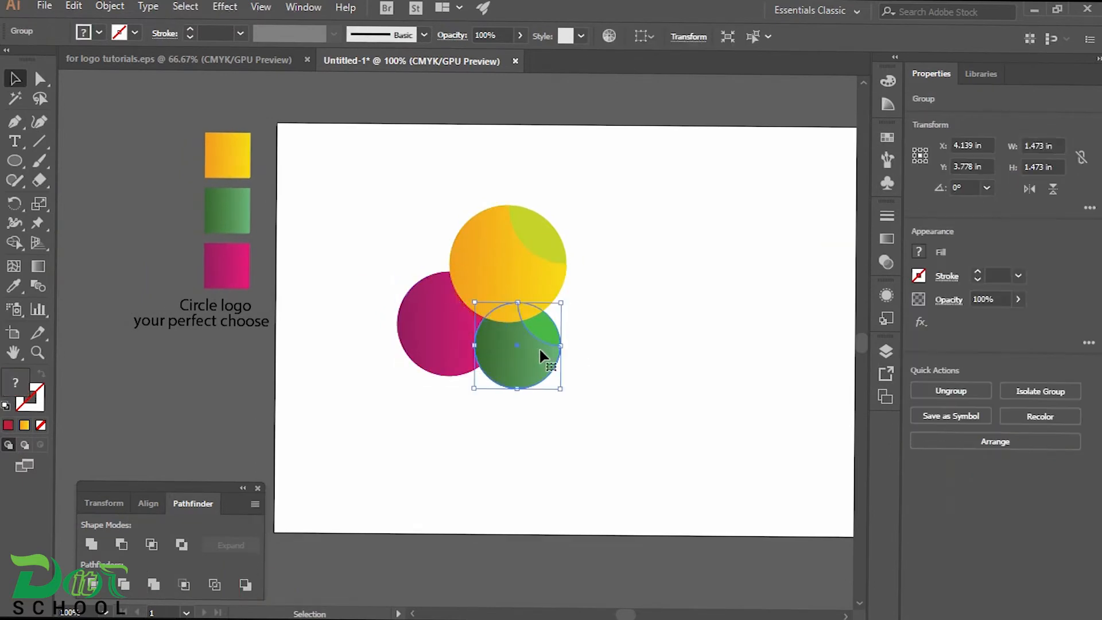
{"action": "left_click_drag", "start_coordinate": [538, 352], "coordinate": [653, 352]}
{"action": "left_click_drag", "start_coordinate": [678, 304], "coordinate": [424, 248]}
{"action": "left_click", "coordinate": [646, 325]}
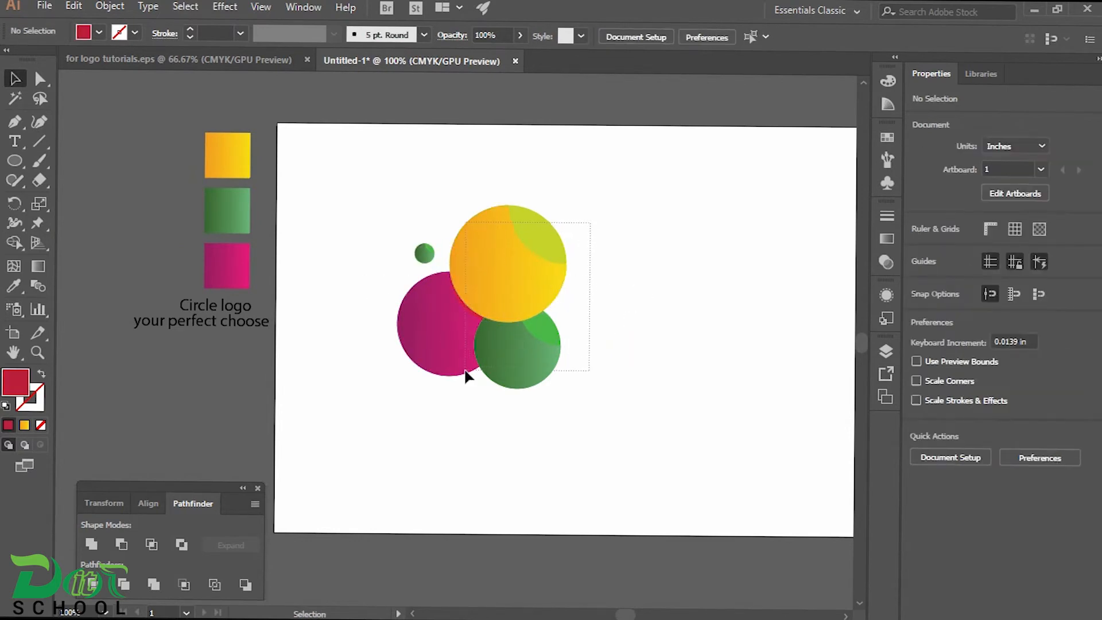
- Set the blending mode of all four circle groups to Darken
{"action": "left_click_drag", "start_coordinate": [450, 375], "coordinate": [402, 391]}
{"action": "left_click", "coordinate": [891, 244]}
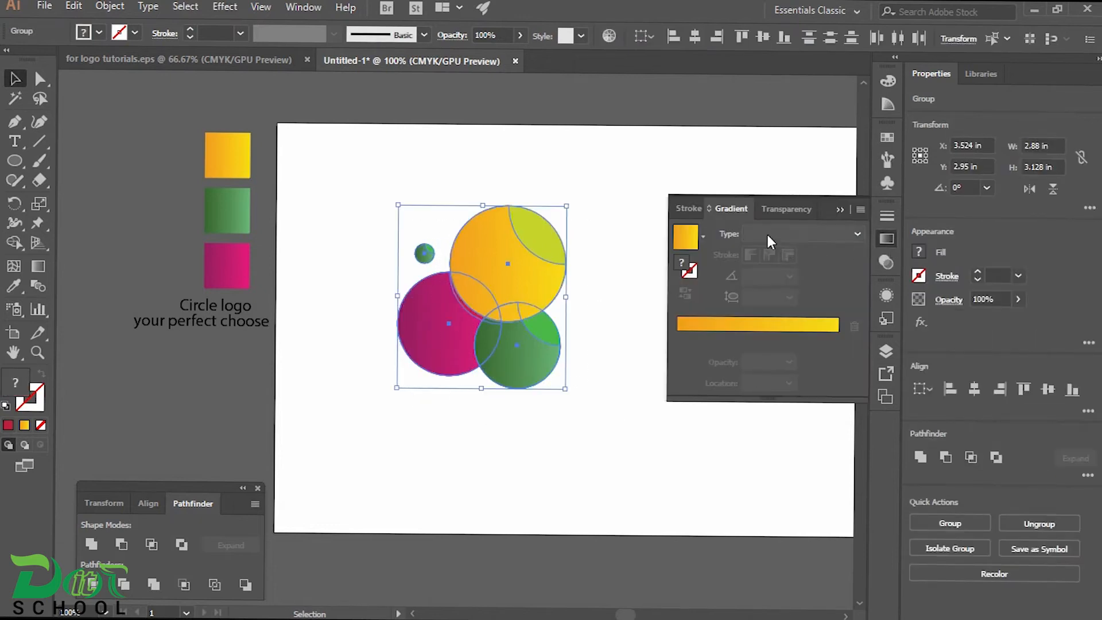
{"action": "left_click", "coordinate": [769, 212]}
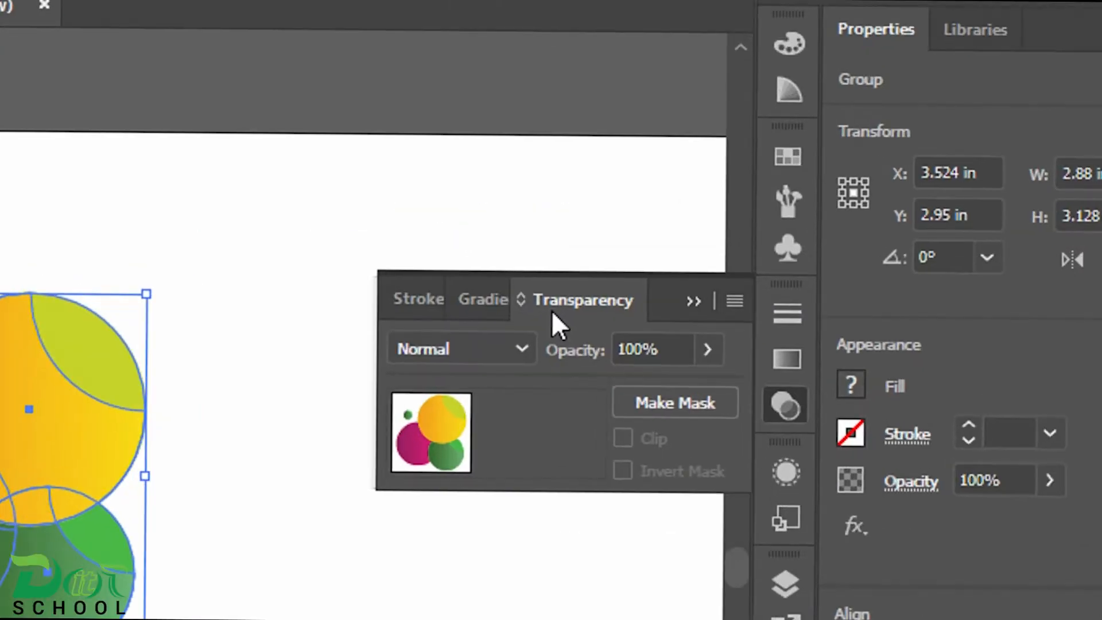
{"action": "left_click", "coordinate": [518, 354]}
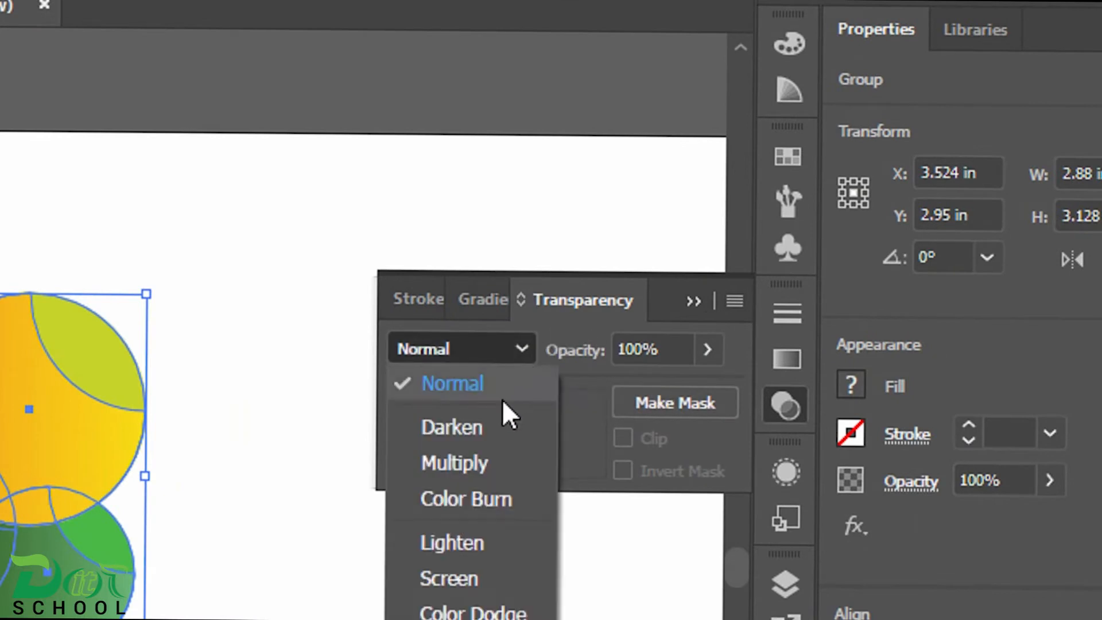
{"action": "left_click", "coordinate": [487, 429]}
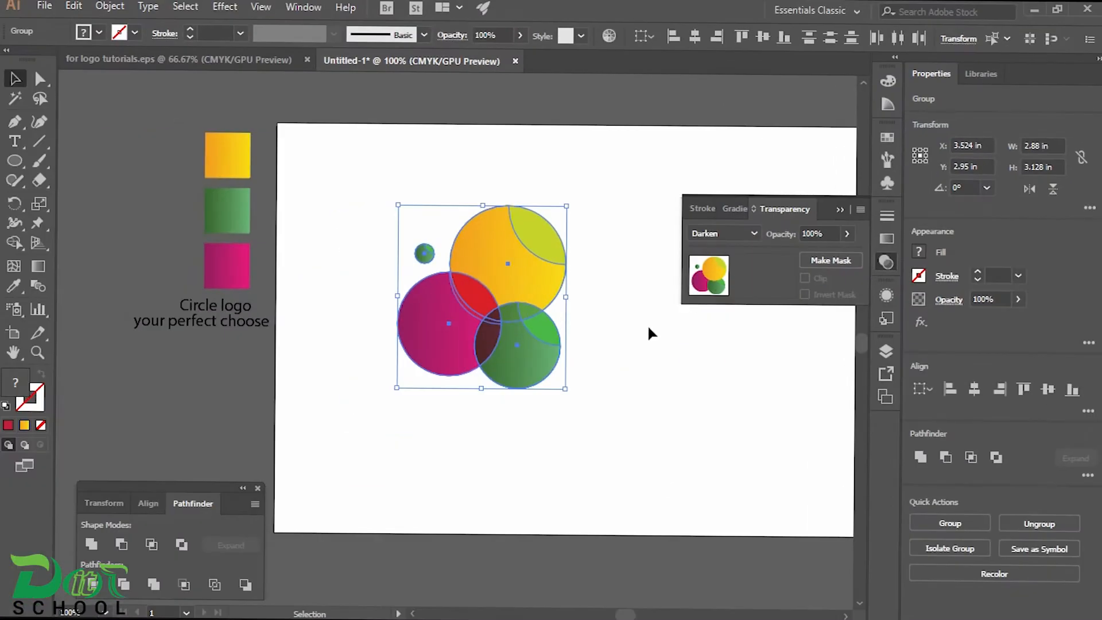
{"action": "left_click", "coordinate": [282, 519]}
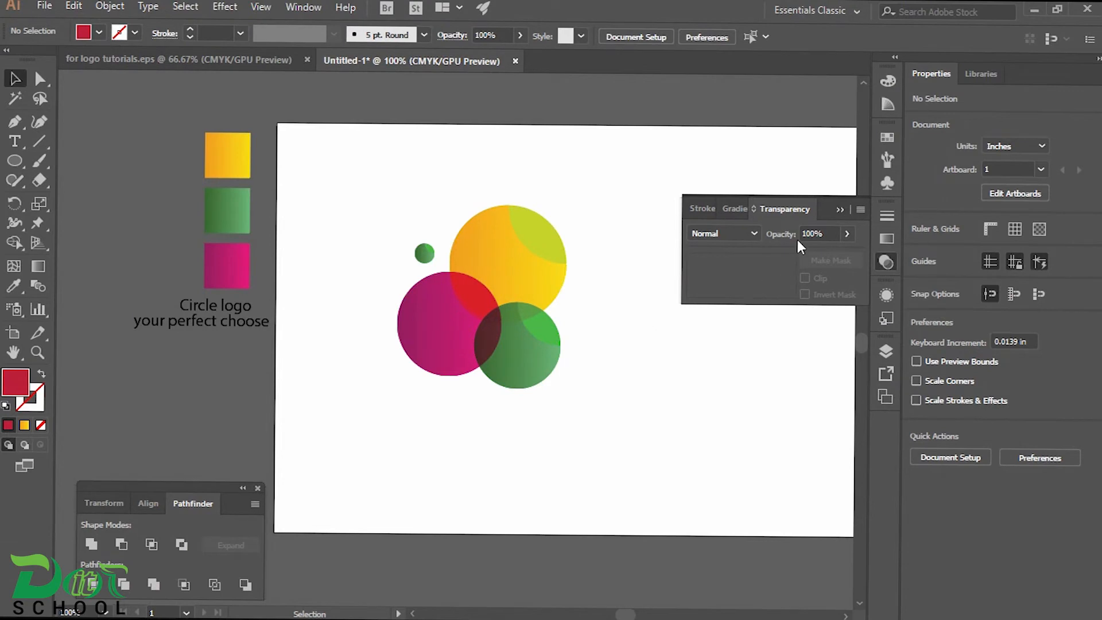
- Group all four circle groups into a single group
{"action": "left_click", "coordinate": [840, 209]}
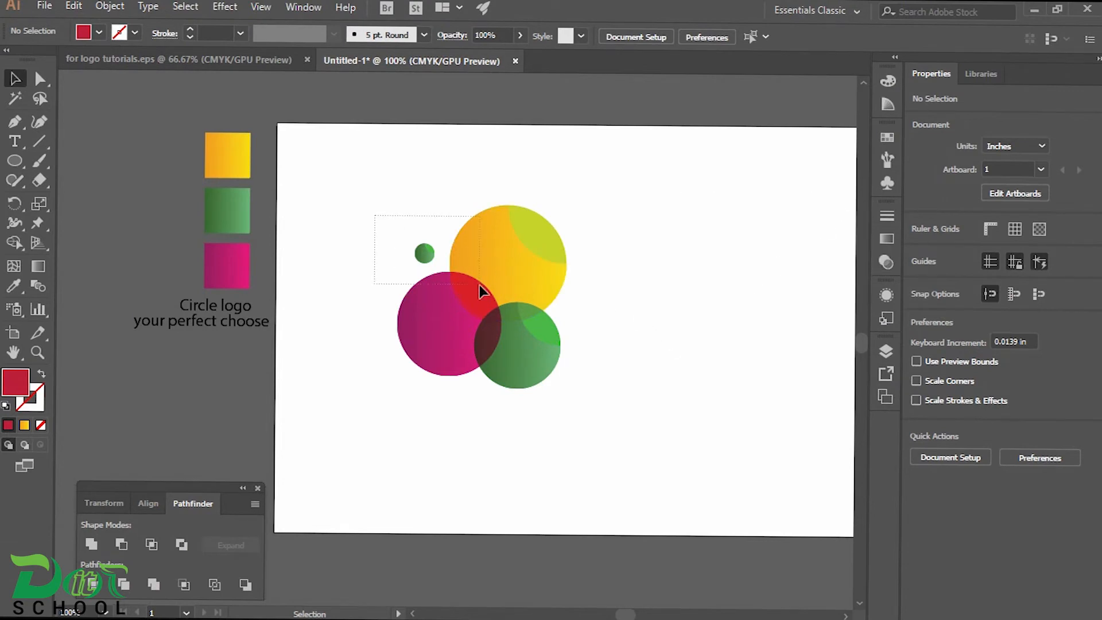
{"action": "left_click_drag", "start_coordinate": [612, 385], "coordinate": [611, 386]}
{"action": "right_click", "coordinate": [463, 258]}
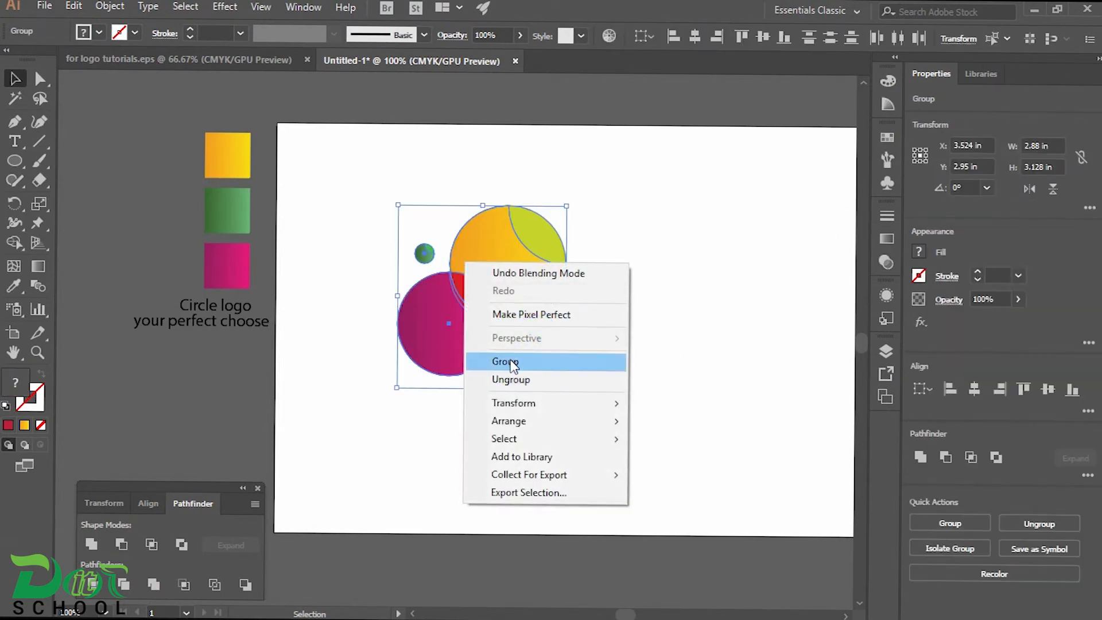
{"action": "left_click", "coordinate": [508, 361]}
{"action": "left_click", "coordinate": [612, 290]}
- Scale the combined circle group down to about 2.19 in wide and place it in the upper middle of the artboard
{"action": "left_click", "coordinate": [499, 325]}
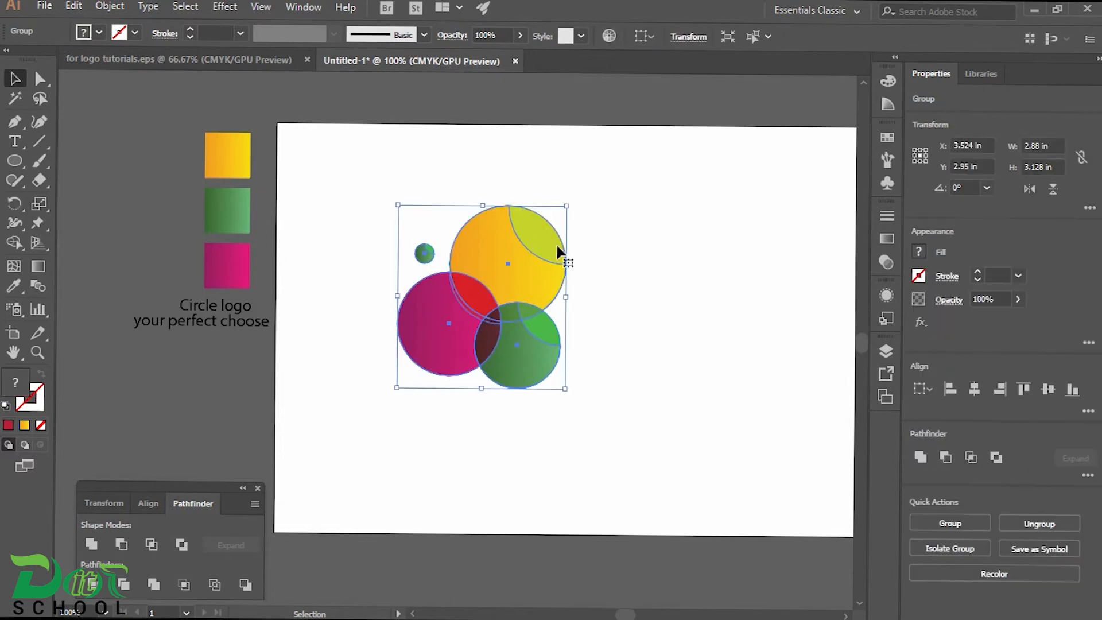
{"action": "left_click_drag", "start_coordinate": [565, 209], "coordinate": [556, 229]}
{"action": "left_click_drag", "start_coordinate": [497, 268], "coordinate": [609, 240]}
{"action": "left_click_drag", "start_coordinate": [714, 266], "coordinate": [662, 258]}
{"action": "left_click_drag", "start_coordinate": [551, 237], "coordinate": [526, 252]}
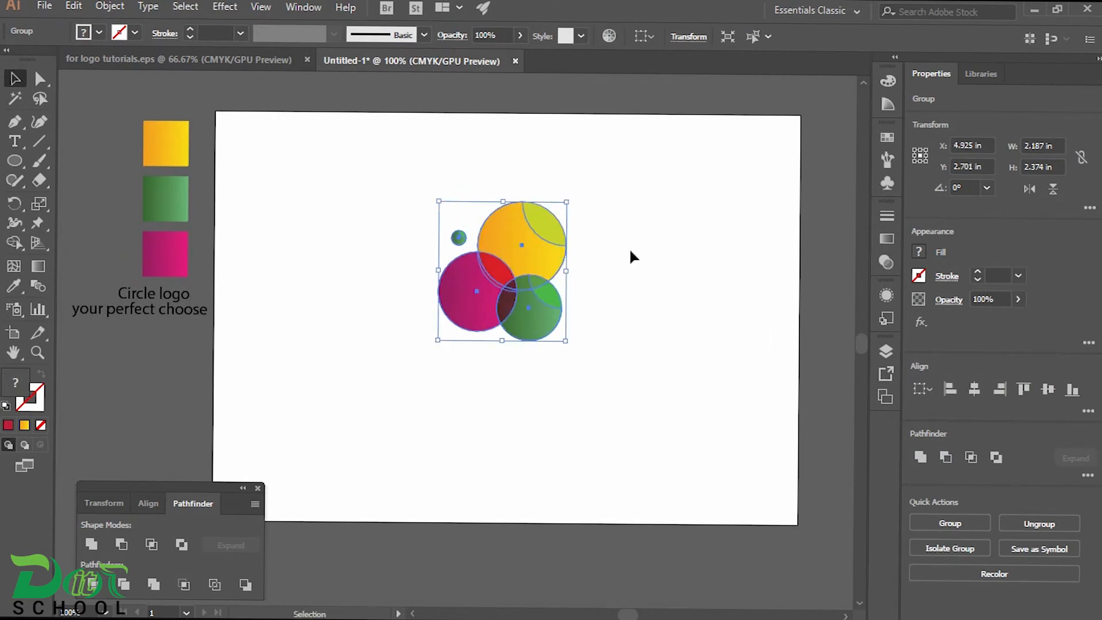
{"action": "left_click", "coordinate": [429, 372]}
- Move the "Circle logo" text onto the artboard just below the circles and show its Character settings
{"action": "left_click", "coordinate": [158, 293]}
{"action": "left_click_drag", "start_coordinate": [158, 294], "coordinate": [505, 360]}
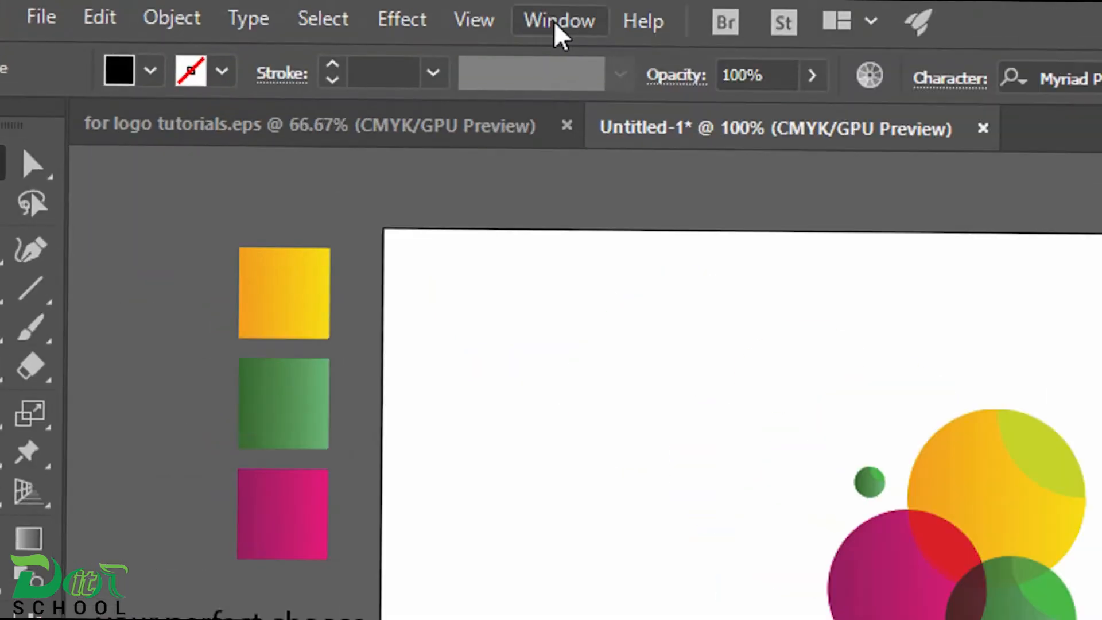
{"action": "left_click", "coordinate": [303, 7]}
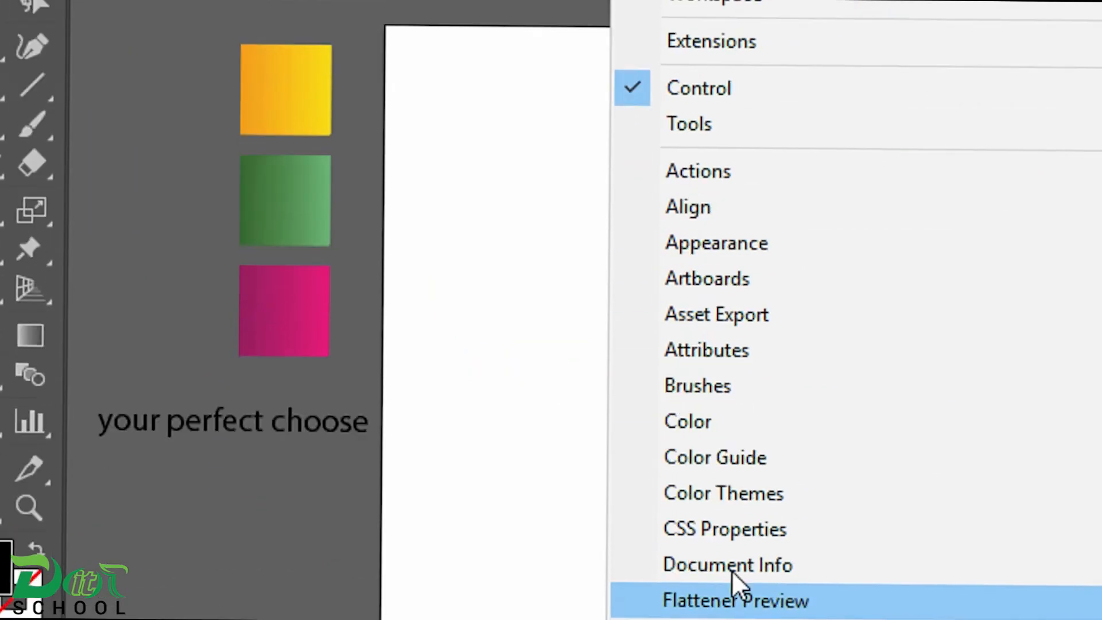
{"action": "mouse_move", "coordinate": [654, 601]}
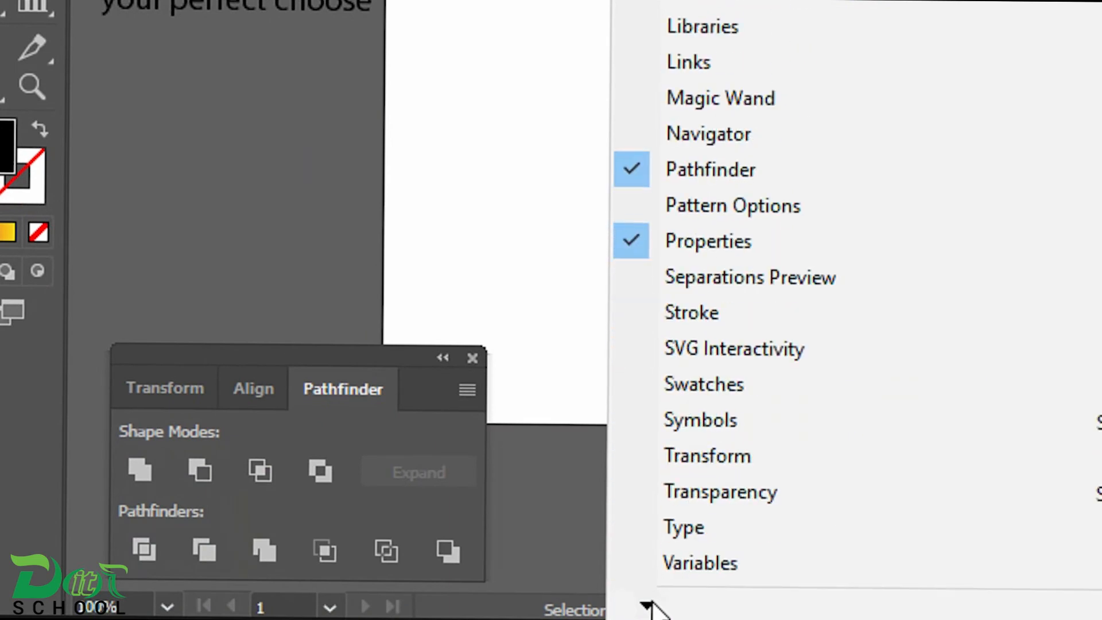
{"action": "mouse_move", "coordinate": [802, 531]}
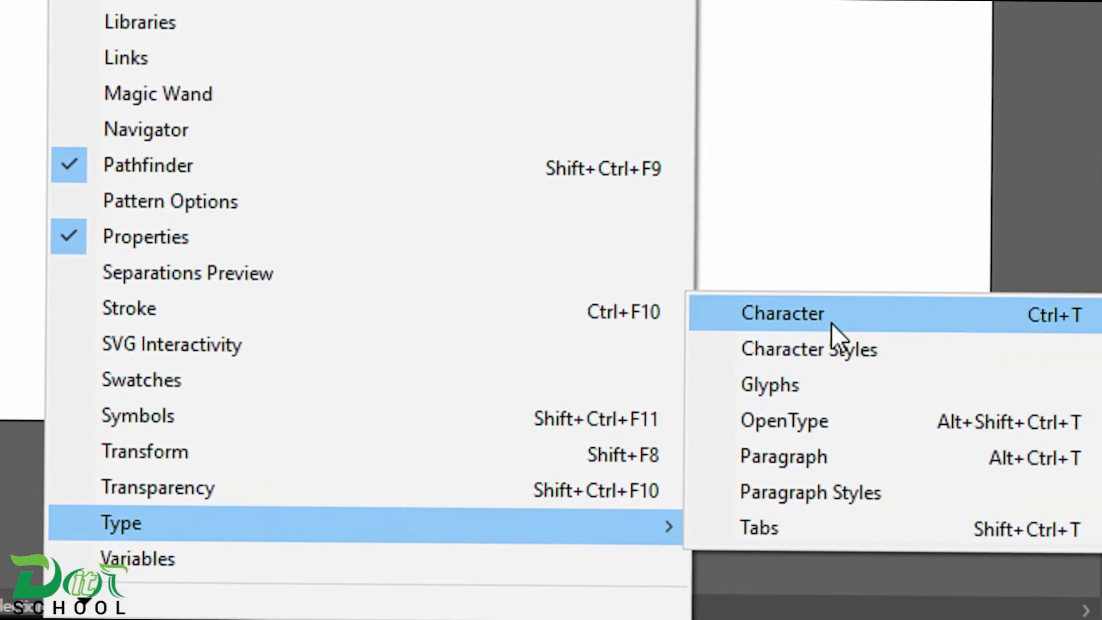
{"action": "left_click", "coordinate": [830, 319]}
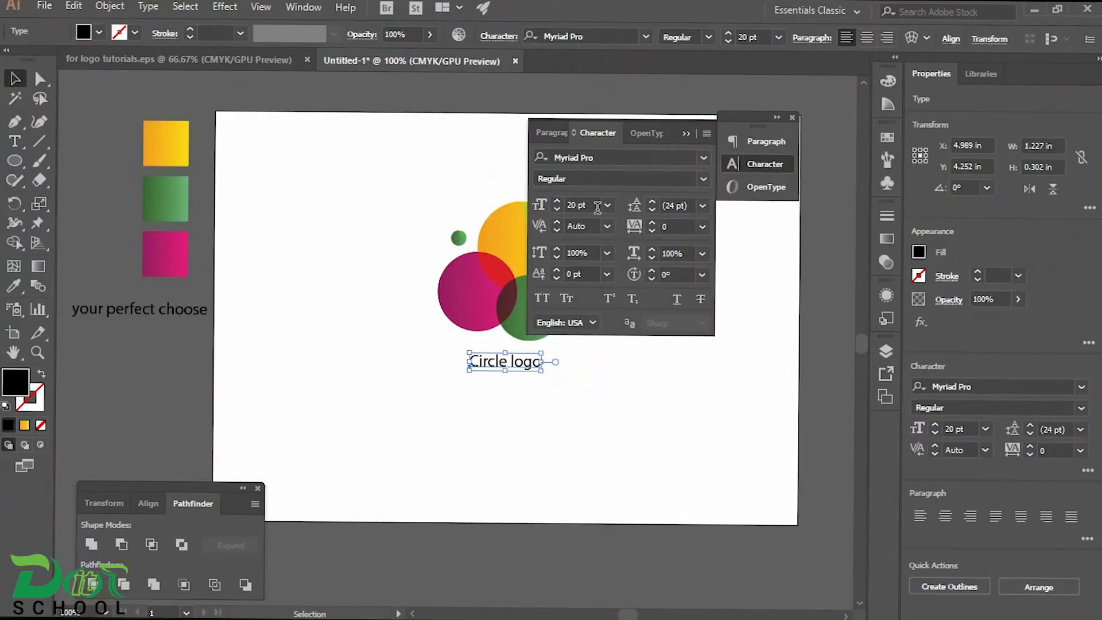
- Set the "Circle logo" text's font size to 60 pt and turn on All Caps
{"action": "left_click", "coordinate": [596, 206]}
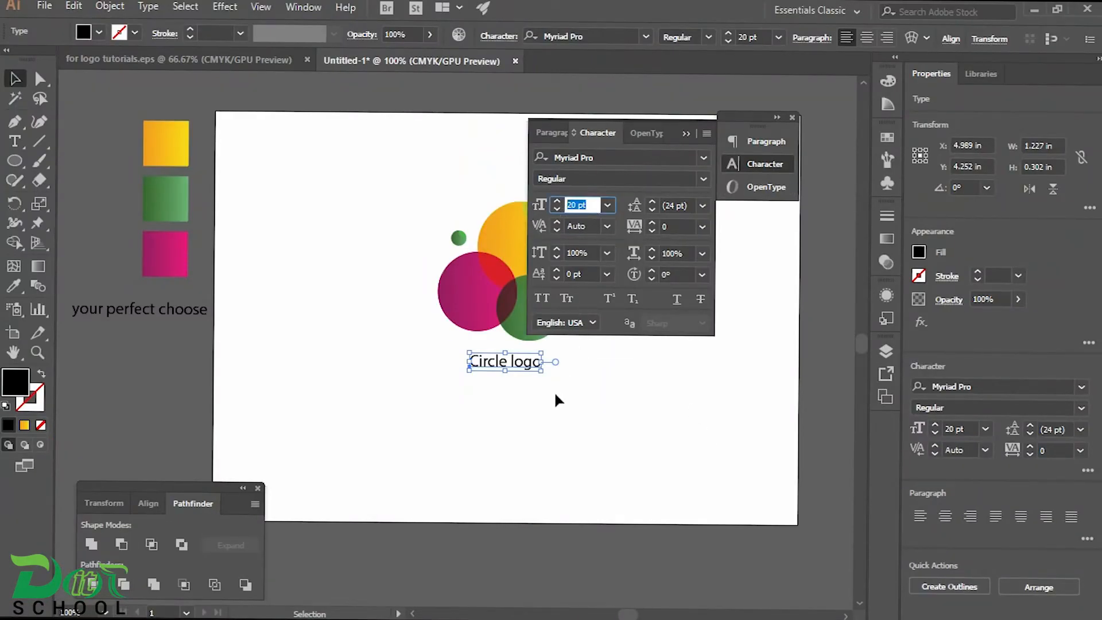
{"action": "type", "text": "60"}
{"action": "key", "text": "Return"}
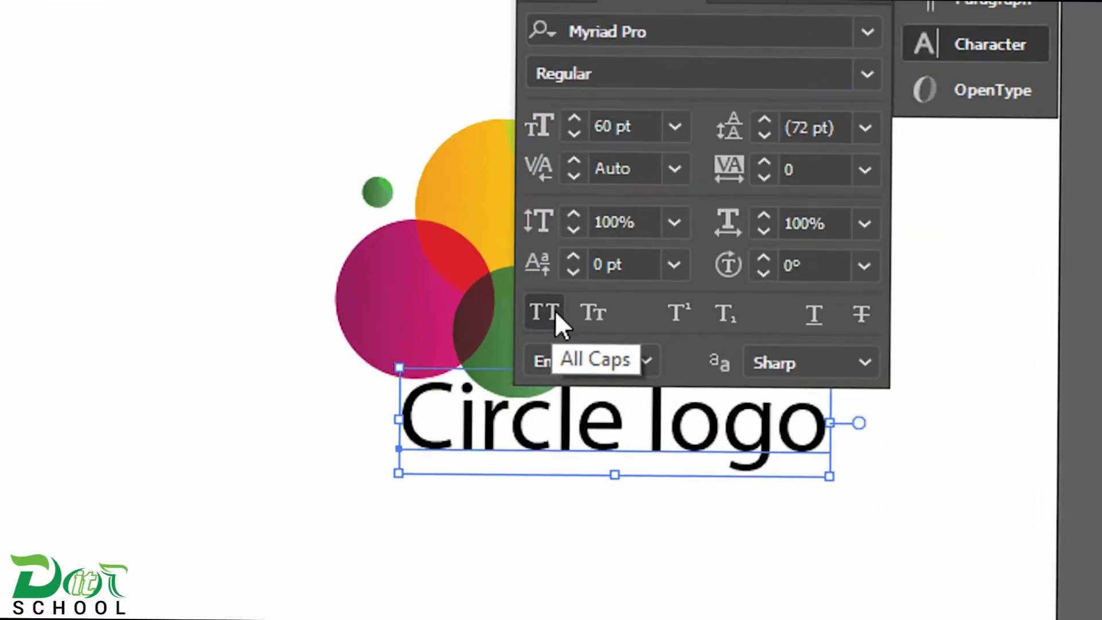
{"action": "left_click", "coordinate": [543, 299]}
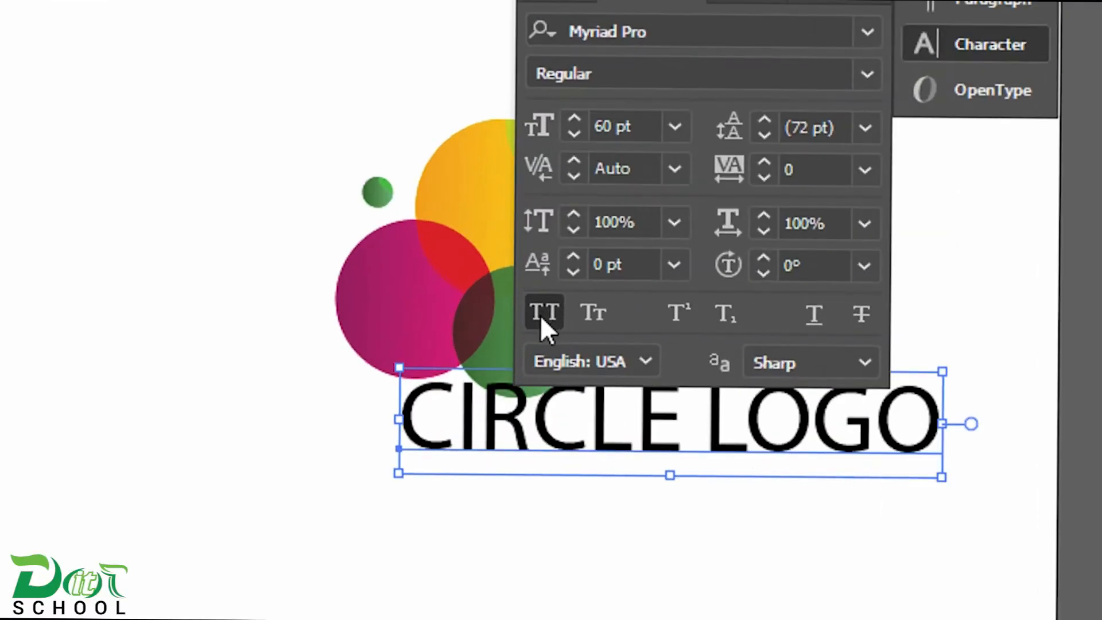
- Reduce the "CIRCLE LOGO" text's font size to 50 pt
{"action": "left_click", "coordinate": [560, 139]}
{"action": "type", "text": "5"}
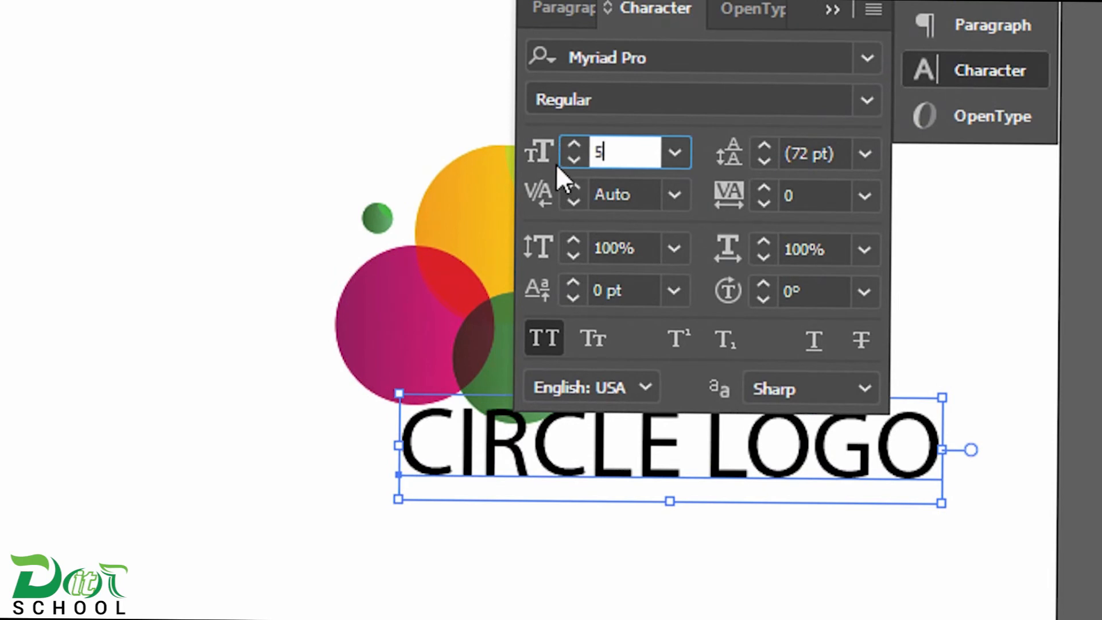
{"action": "type", "text": "0"}
{"action": "key", "text": "Return"}
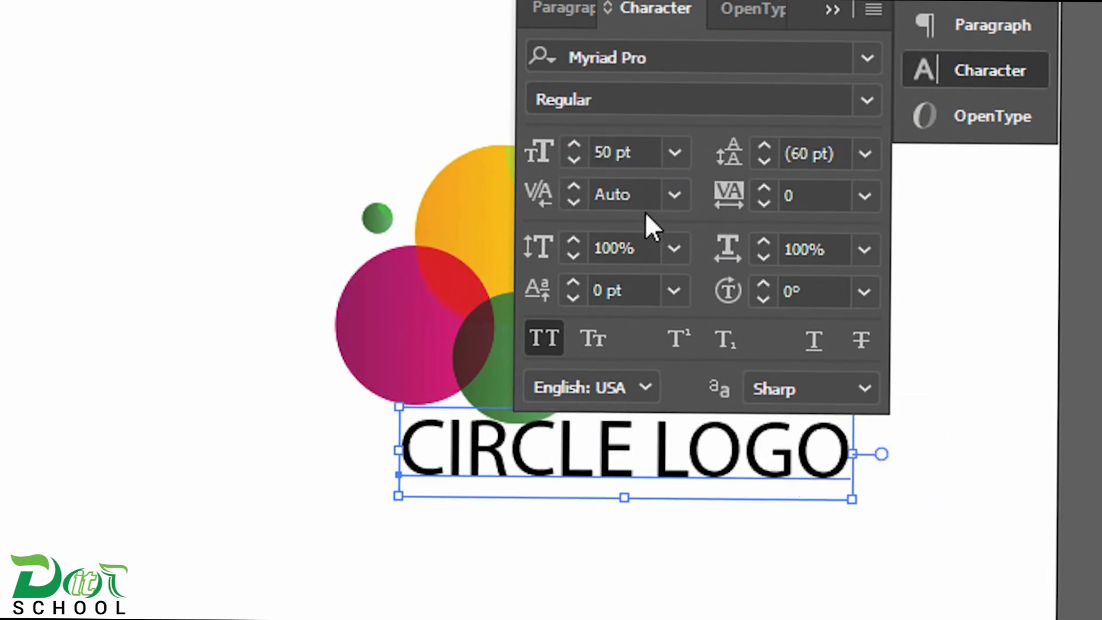
- Change the "CIRCLE LOGO" font to Roboto Bold and shift the text left beneath the circles
{"action": "left_click", "coordinate": [666, 58]}
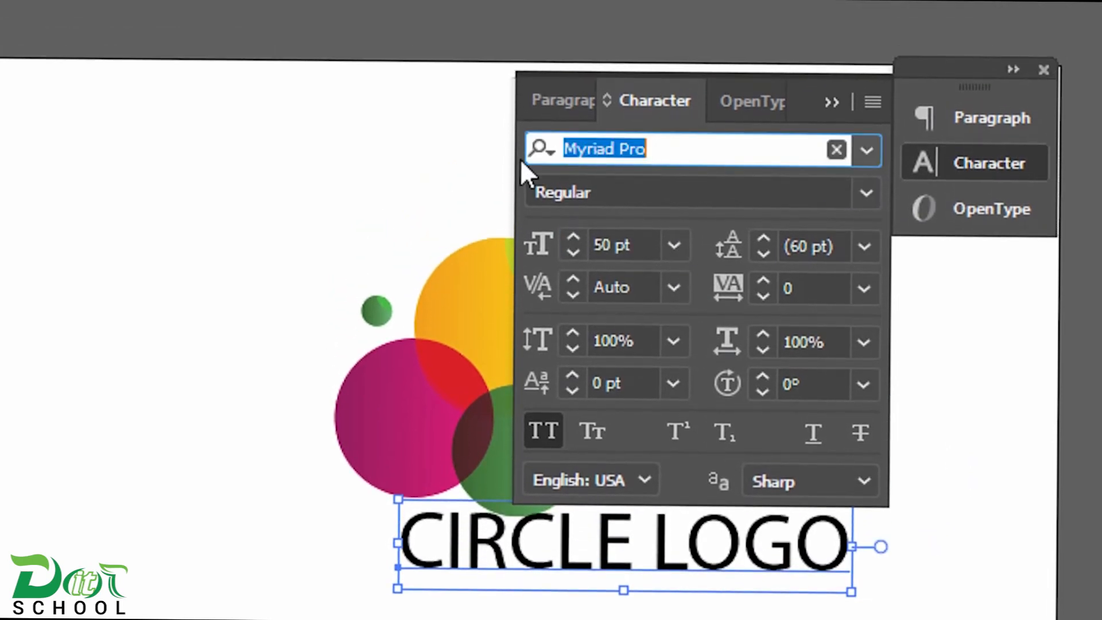
{"action": "type", "text": "r"}
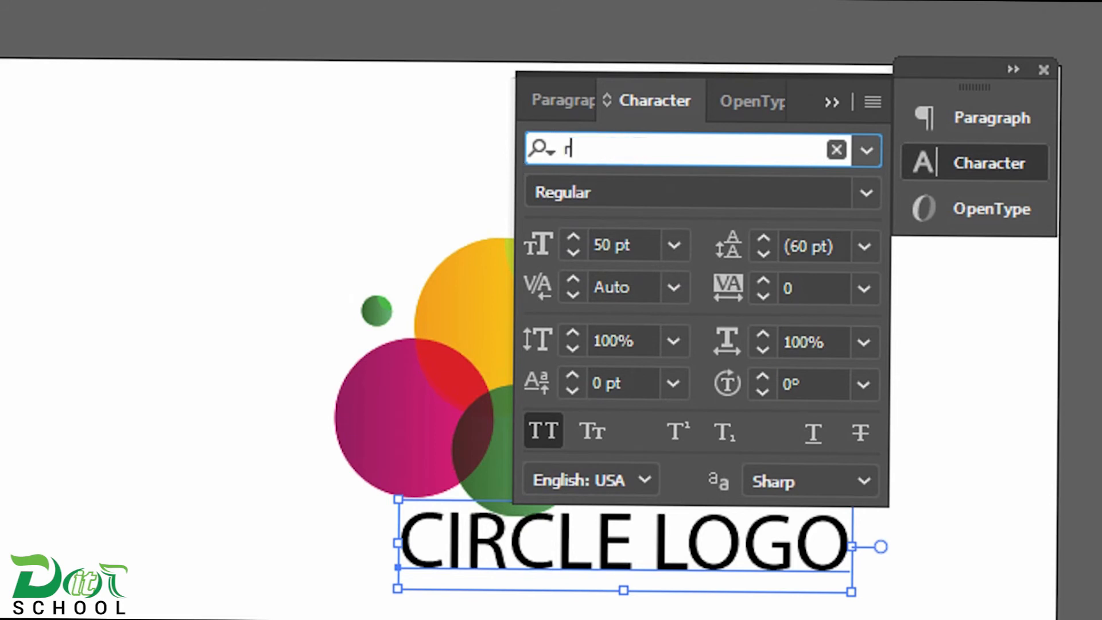
{"action": "type", "text": "obo"}
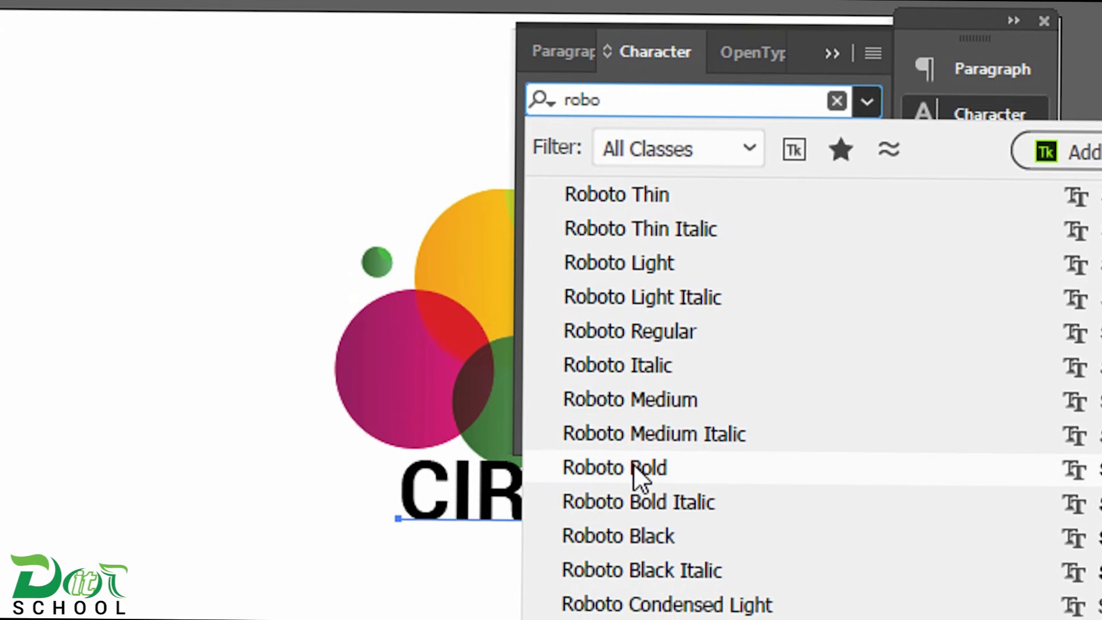
{"action": "left_click", "coordinate": [633, 464]}
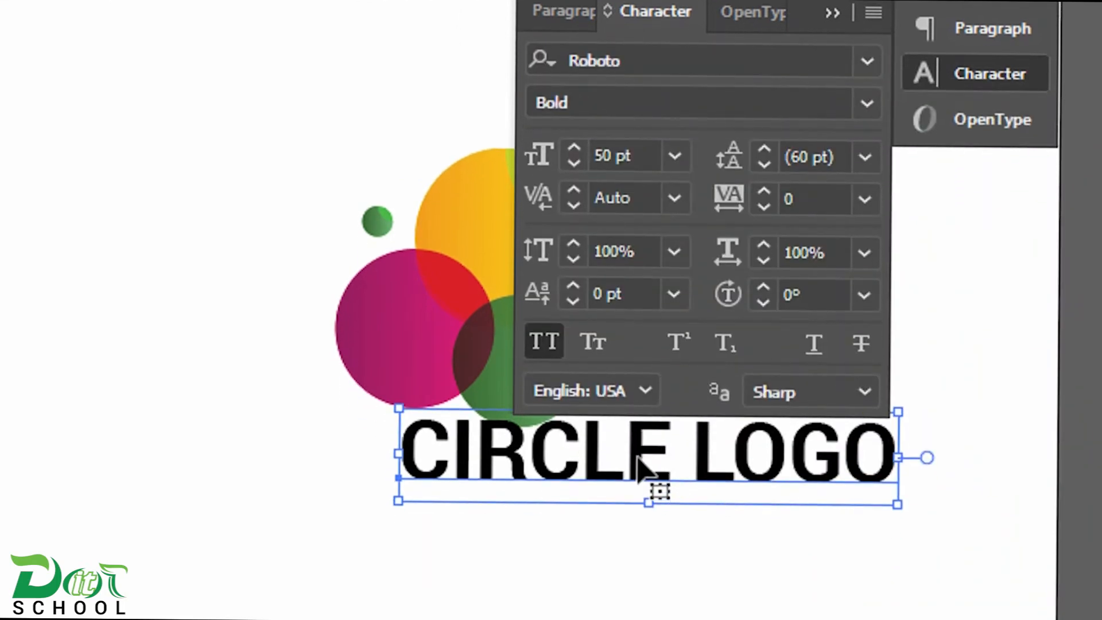
{"action": "left_click_drag", "start_coordinate": [638, 459], "coordinate": [524, 458]}
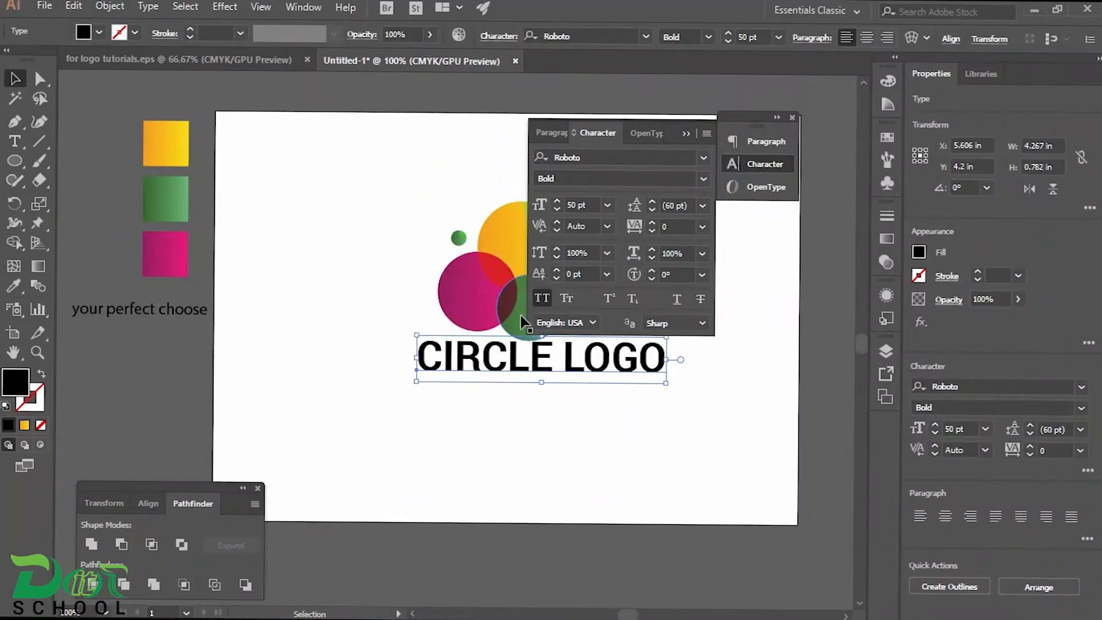
- Move the "your perfect choose" text below the "CIRCLE LOGO" title and set its font size to 30 pt
{"action": "left_click", "coordinate": [146, 310]}
{"action": "left_click_drag", "start_coordinate": [146, 310], "coordinate": [539, 390]}
{"action": "left_click", "coordinate": [537, 212]}
{"action": "type", "text": "30"}
{"action": "key", "text": "Return"}
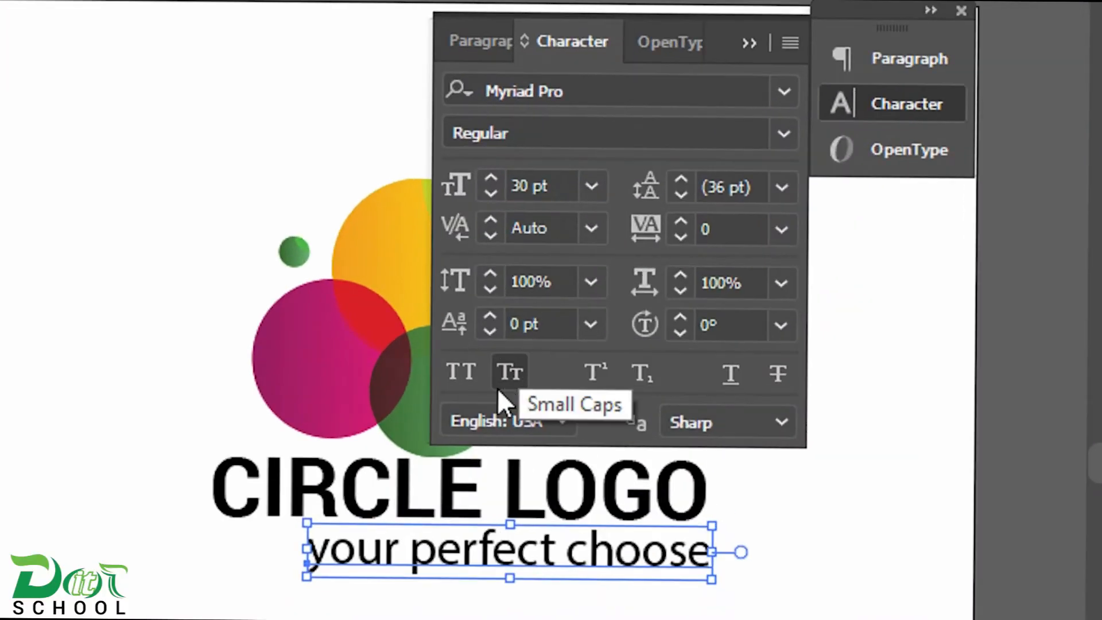
- Turn on All Caps for the tagline and reduce its font size to 25 pt
{"action": "left_click", "coordinate": [461, 373]}
{"action": "left_click", "coordinate": [550, 198]}
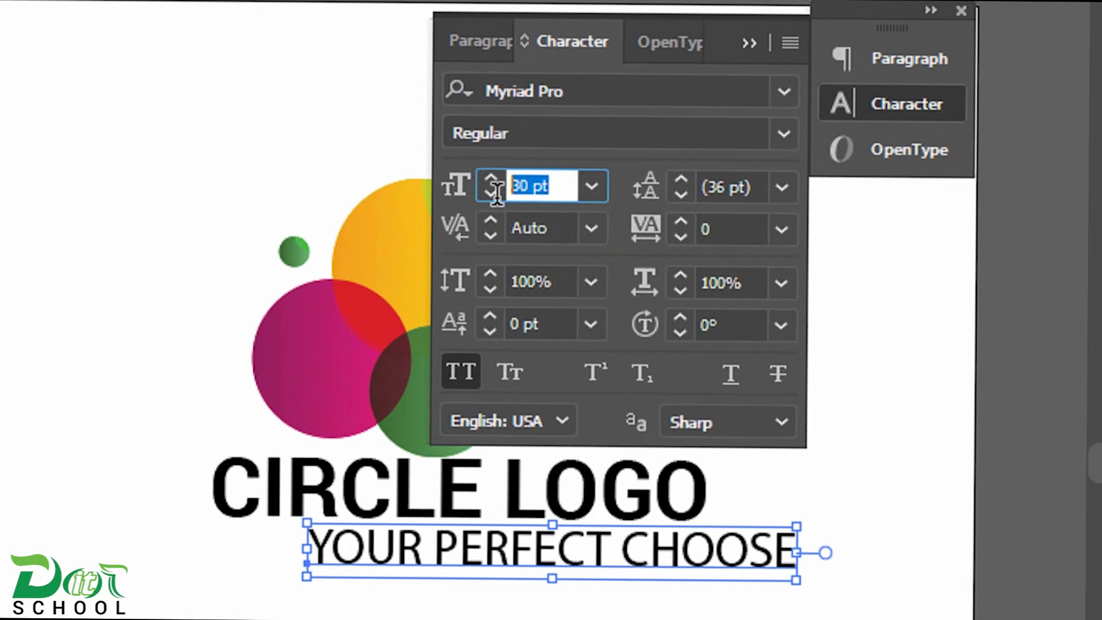
{"action": "type", "text": "25"}
{"action": "key", "text": "Return"}
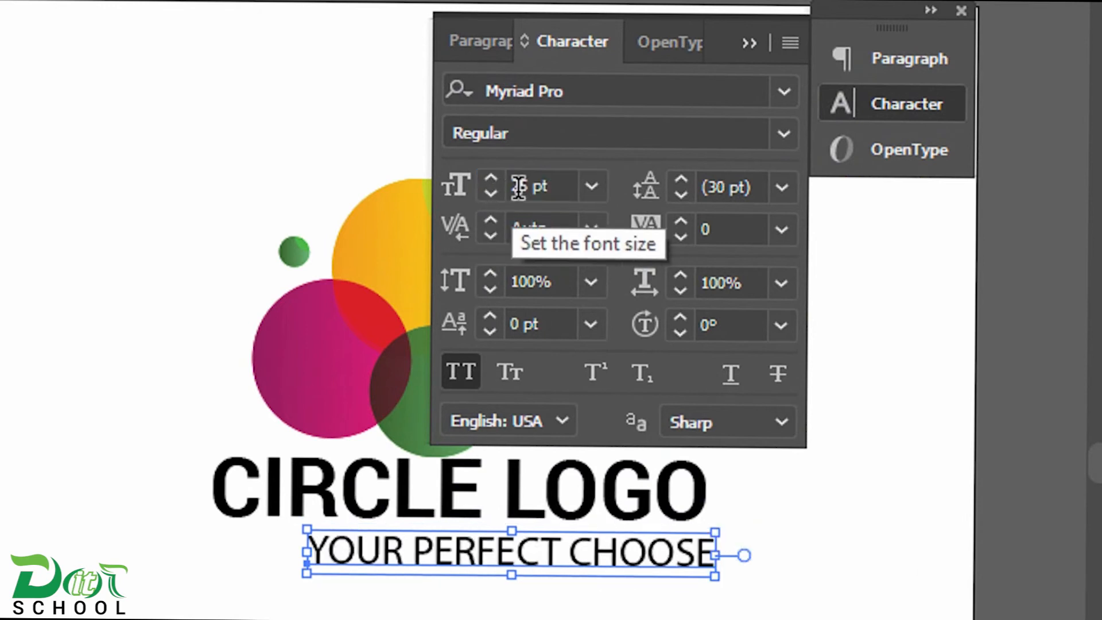
- Change the tagline's font to Roboto Light and shift it left under the title
{"action": "left_click", "coordinate": [611, 90]}
{"action": "type", "text": "robo"}
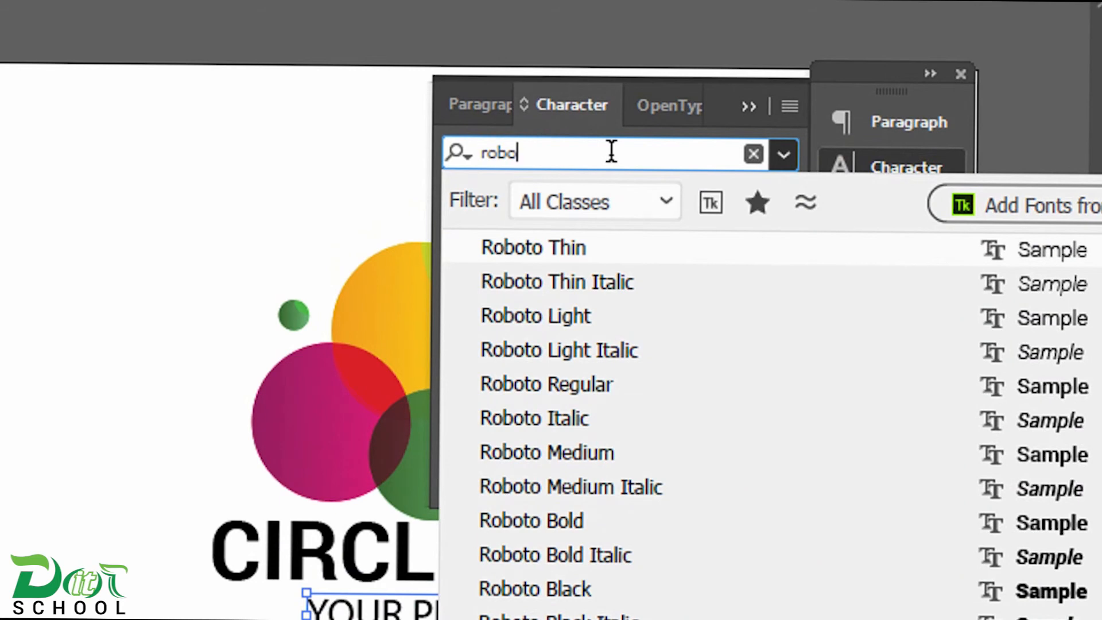
{"action": "left_click", "coordinate": [609, 312]}
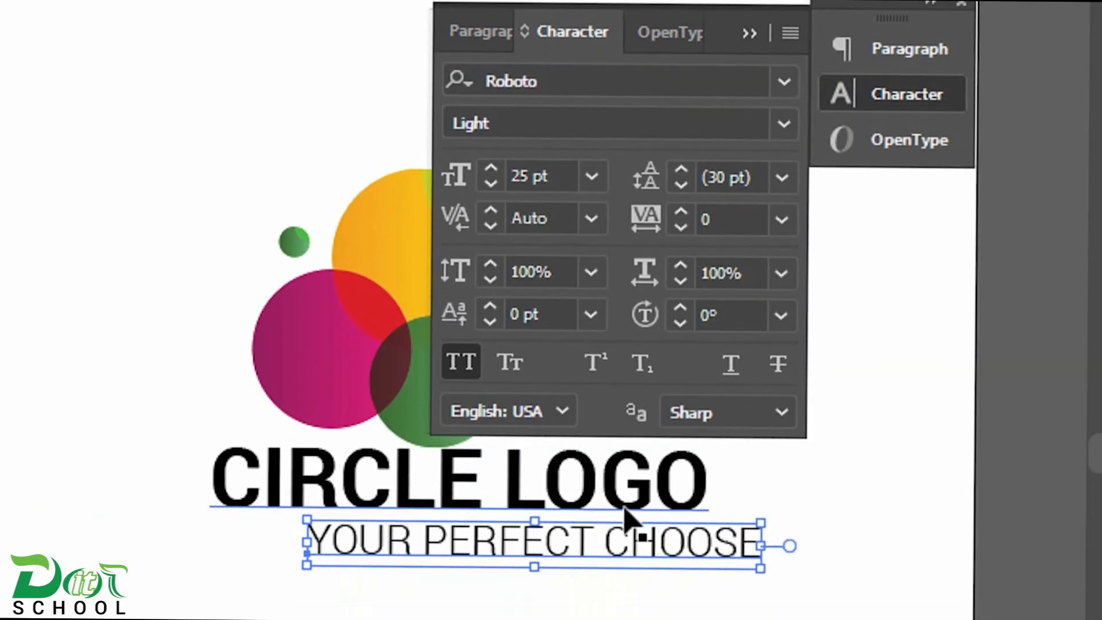
{"action": "left_click_drag", "start_coordinate": [538, 467], "coordinate": [464, 467]}
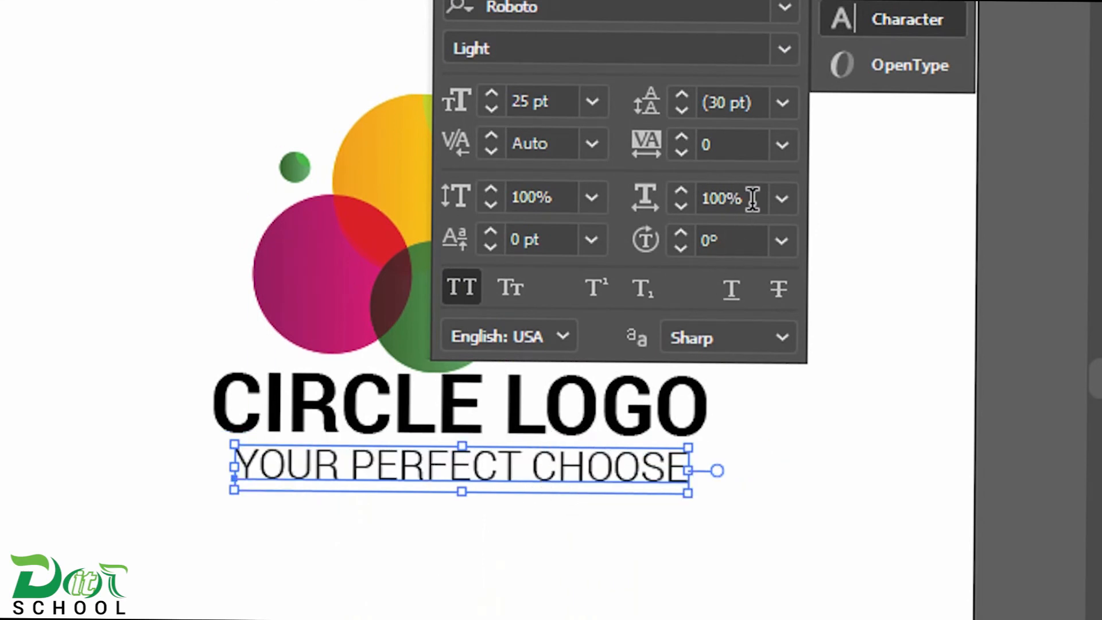
- Set the tagline's tracking to 50 and line it up with the left edge of the title
{"action": "left_click", "coordinate": [782, 145]}
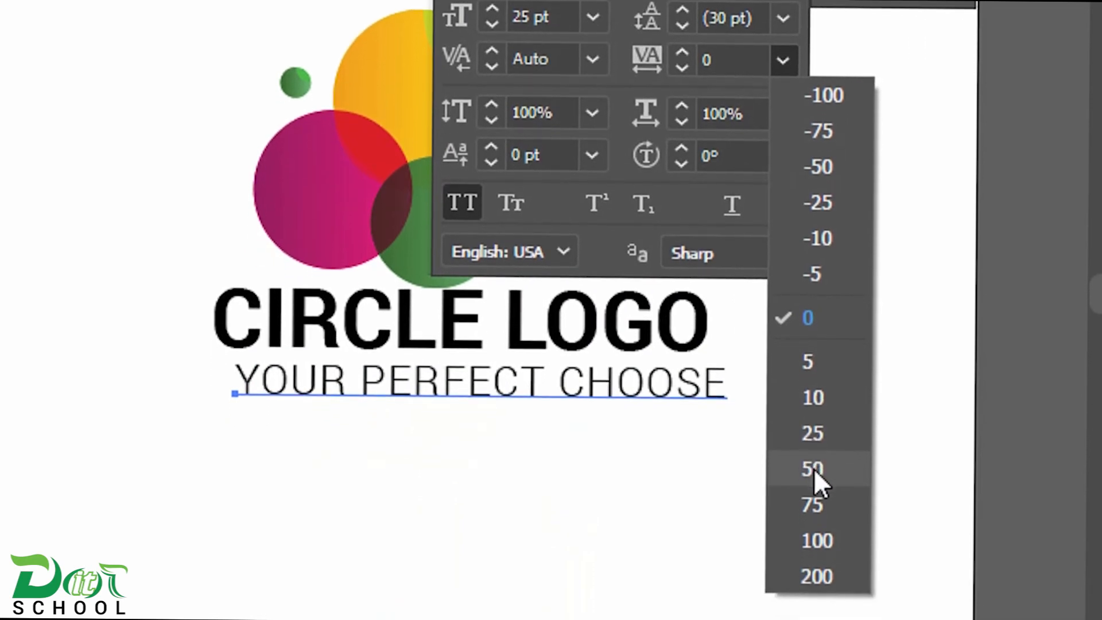
{"action": "left_click", "coordinate": [814, 468]}
{"action": "left_click_drag", "start_coordinate": [584, 394], "coordinate": [553, 389]}
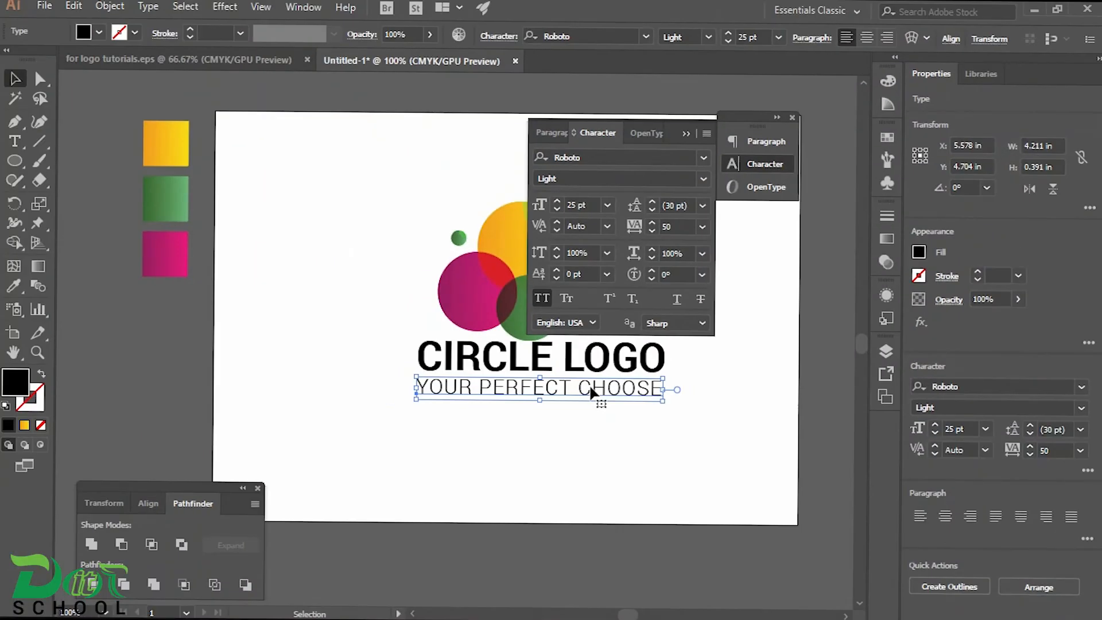
- Collapse the Character settings and move the tagline up close beneath the title, matching the title's left and right edges
{"action": "scroll", "coordinate": [591, 390], "scroll_direction": "down", "scroll_amount": 1}
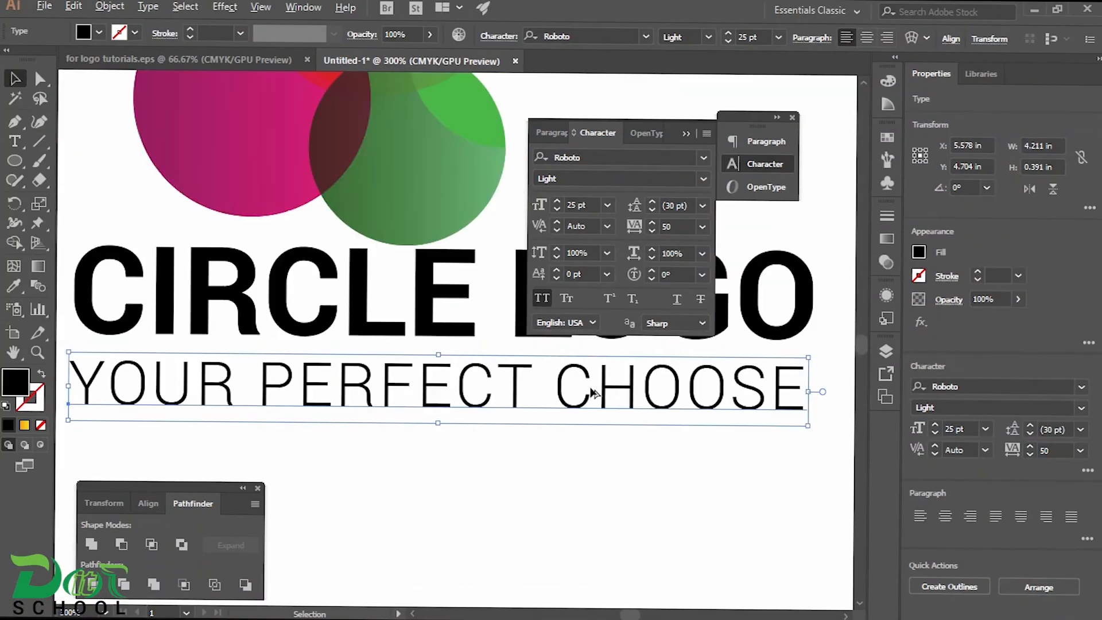
{"action": "left_click", "coordinate": [685, 135]}
{"action": "left_click_drag", "start_coordinate": [540, 291], "coordinate": [576, 267]}
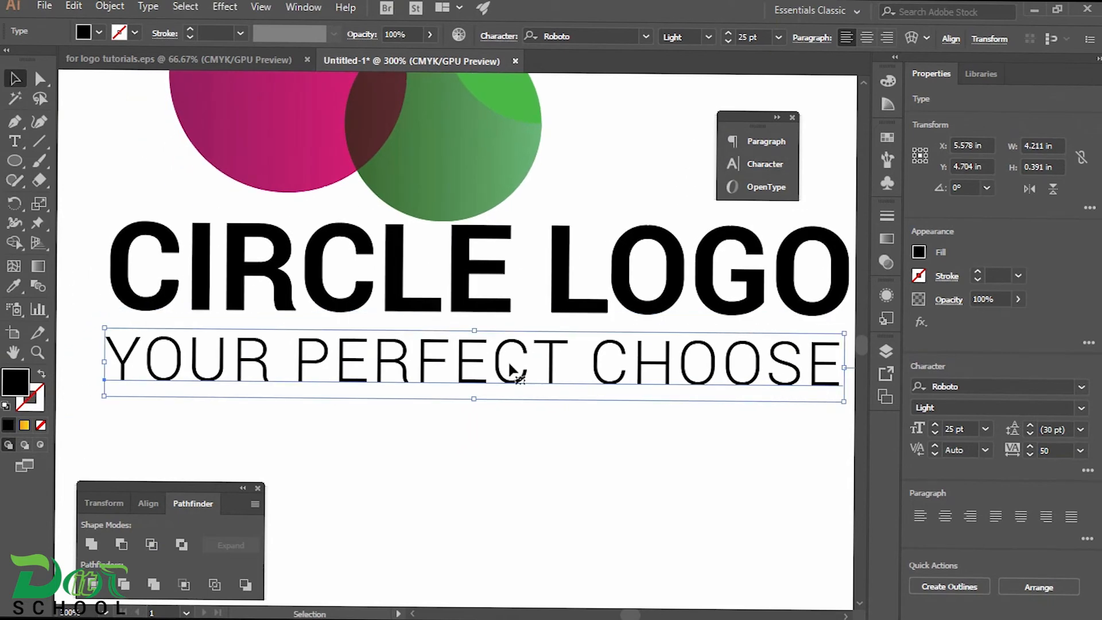
{"action": "left_click_drag", "start_coordinate": [431, 361], "coordinate": [442, 350]}
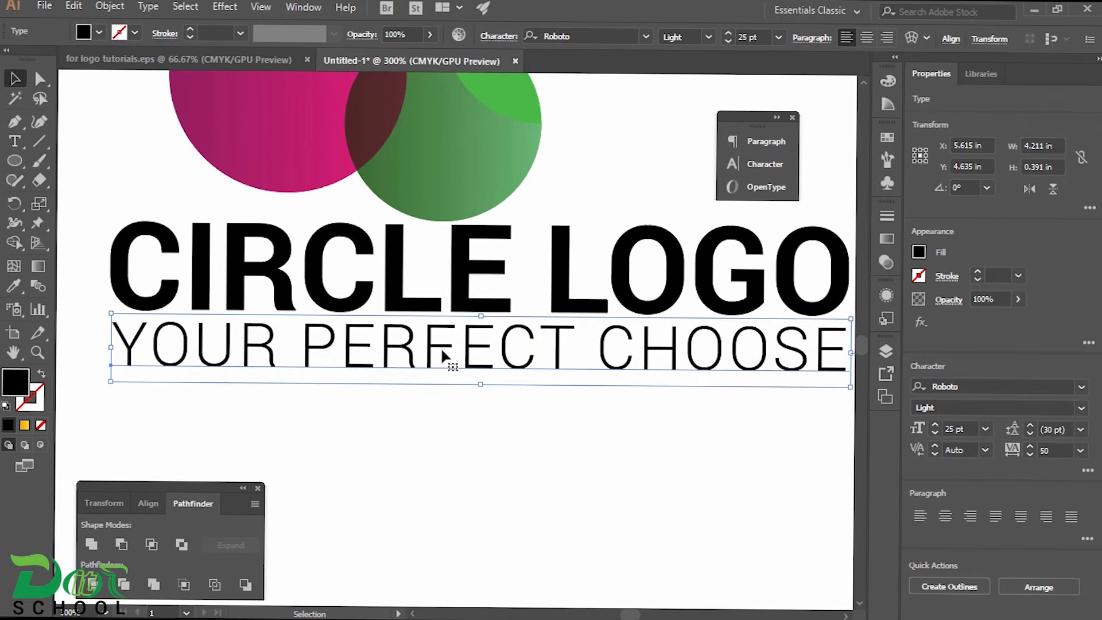
{"action": "scroll", "coordinate": [456, 368], "scroll_direction": "down", "scroll_amount": 2}
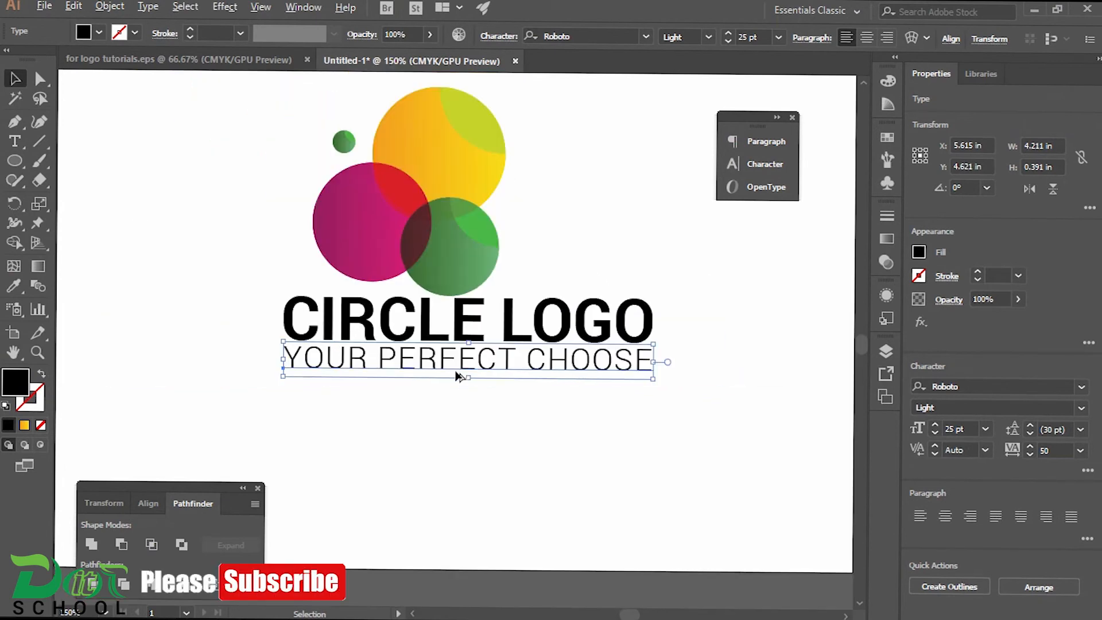
- Recolour the word "LOGO" in the title with the bright green sampled from the green circle's highlight
{"action": "key", "text": "t"}
{"action": "left_click", "coordinate": [370, 358]}
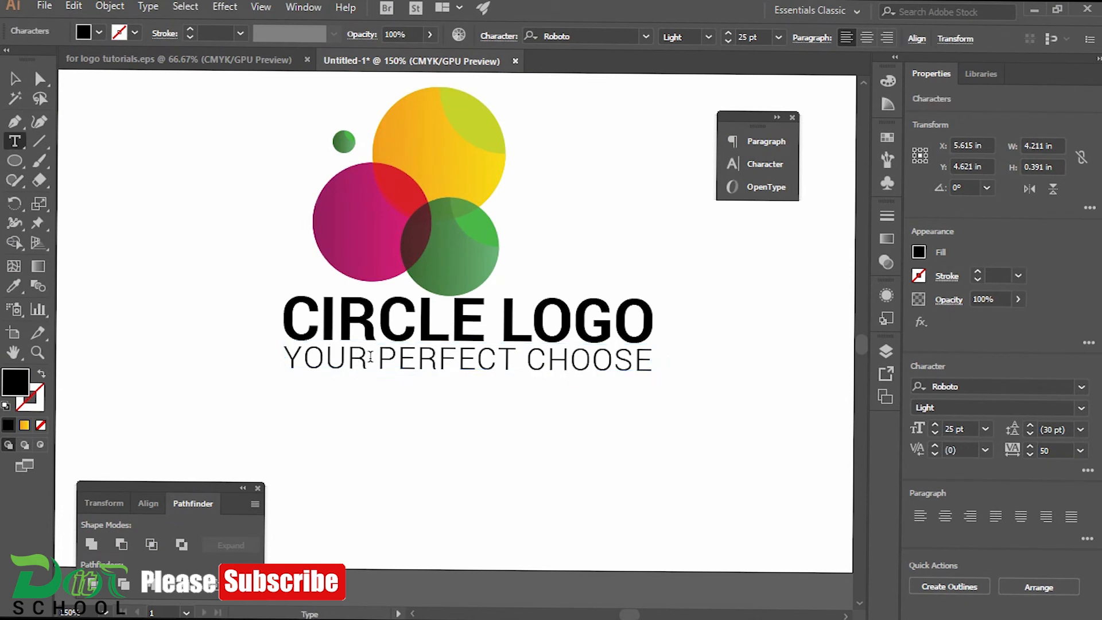
{"action": "left_click_drag", "start_coordinate": [371, 357], "coordinate": [349, 357]}
{"action": "left_click", "coordinate": [498, 320]}
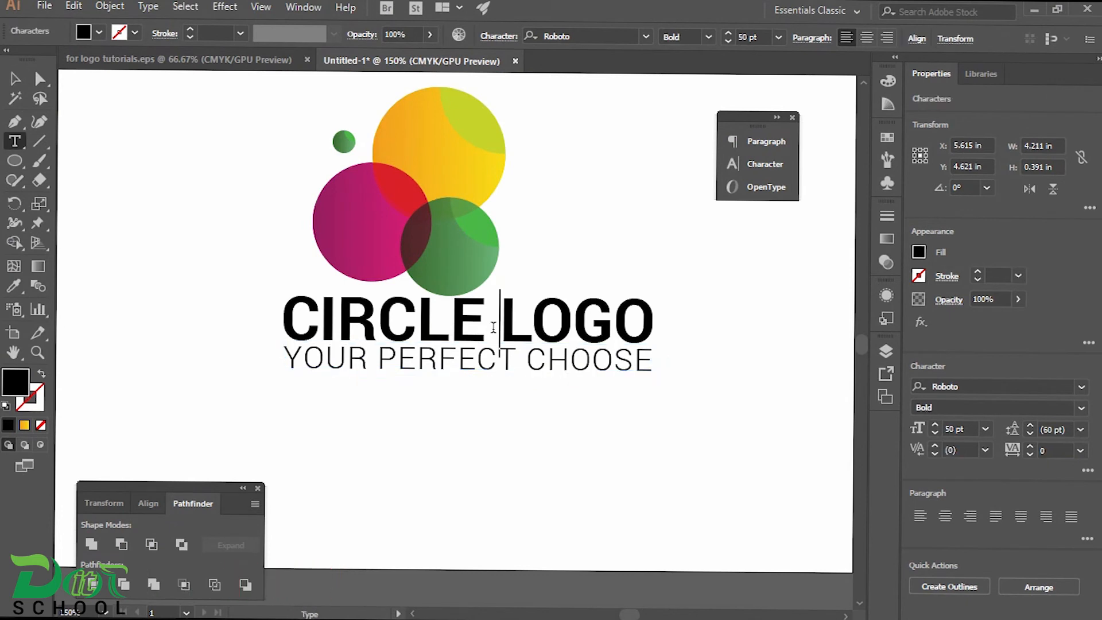
{"action": "left_click_drag", "start_coordinate": [498, 320], "coordinate": [662, 322]}
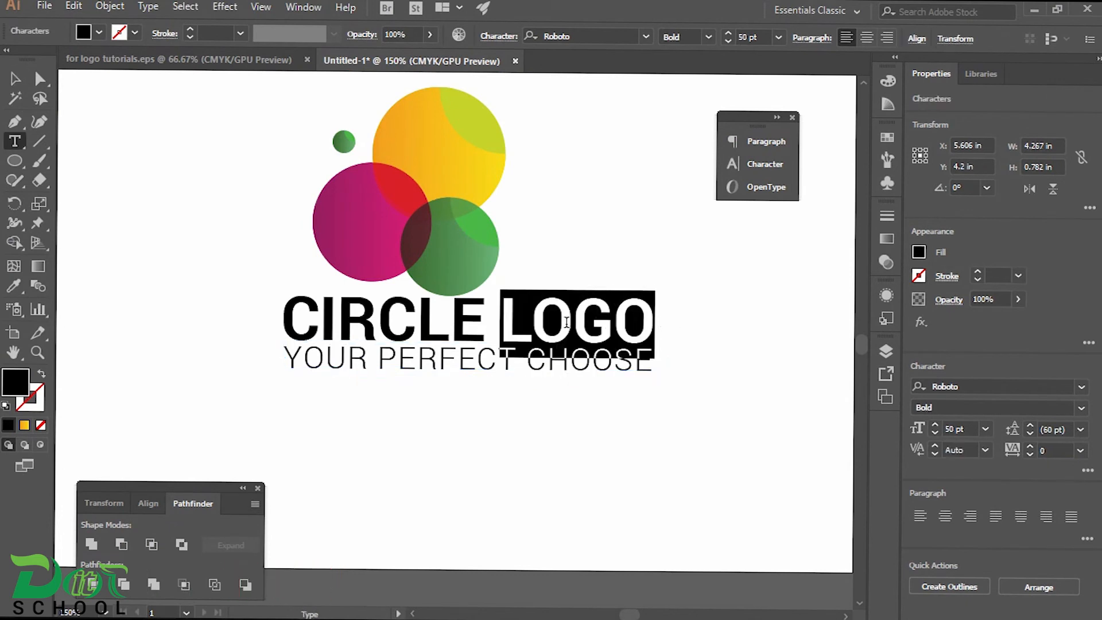
{"action": "left_click", "coordinate": [14, 285]}
{"action": "left_click", "coordinate": [482, 223]}
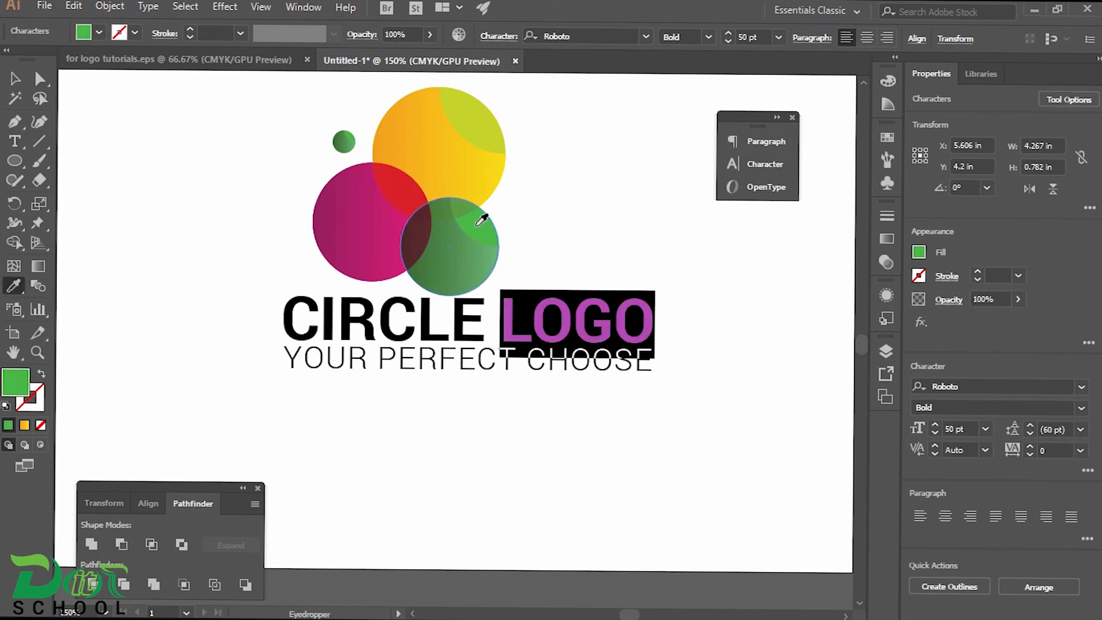
- Recolour the word "YOUR" in the tagline with the bright green sampled from the green circle's highlight
{"action": "key", "text": "v"}
{"action": "left_click", "coordinate": [477, 457]}
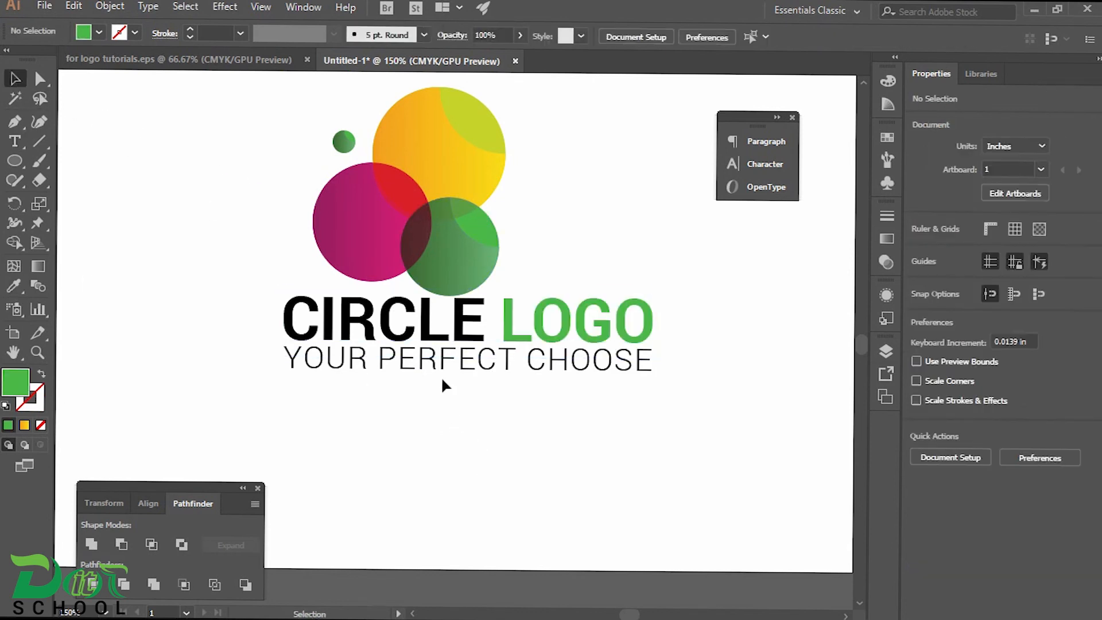
{"action": "triple_click", "coordinate": [368, 363]}
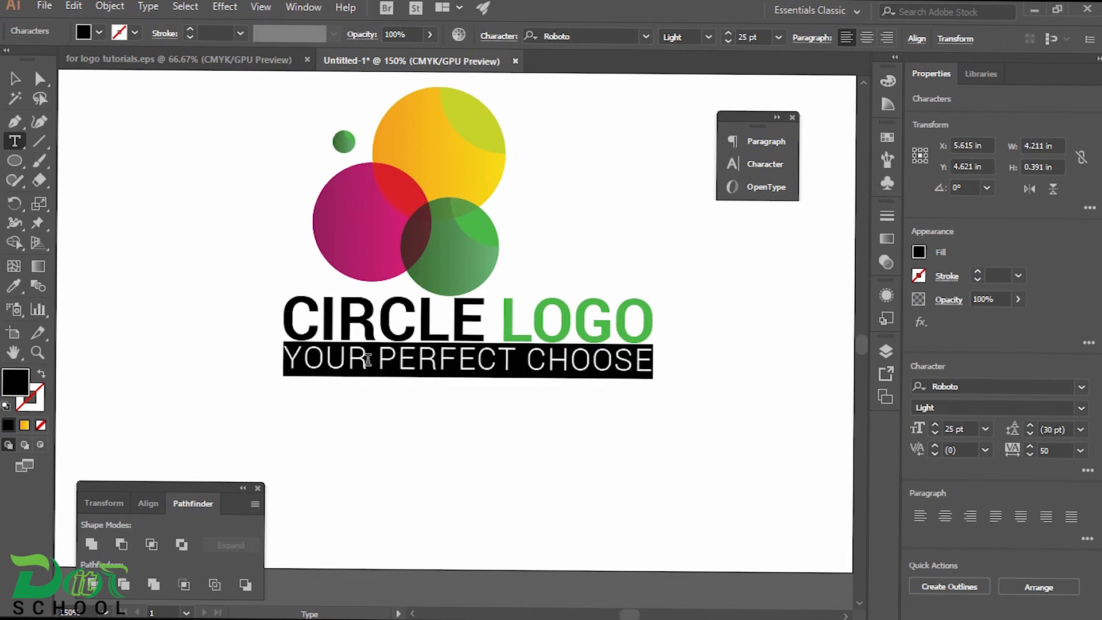
{"action": "left_click", "coordinate": [364, 361]}
{"action": "left_click_drag", "start_coordinate": [364, 361], "coordinate": [263, 364]}
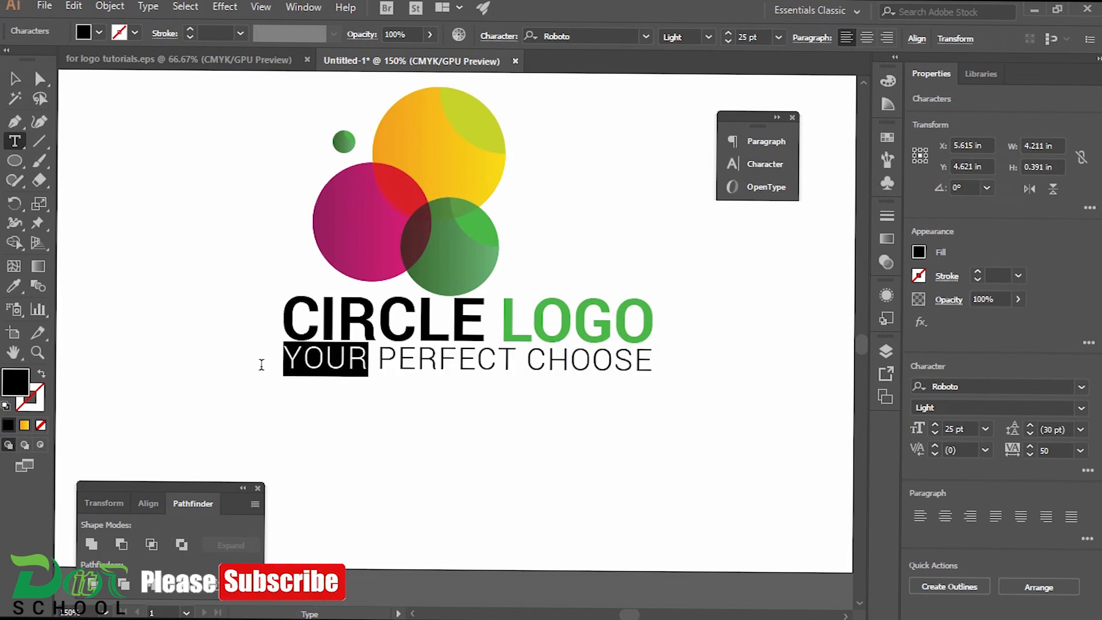
{"action": "left_click", "coordinate": [14, 285]}
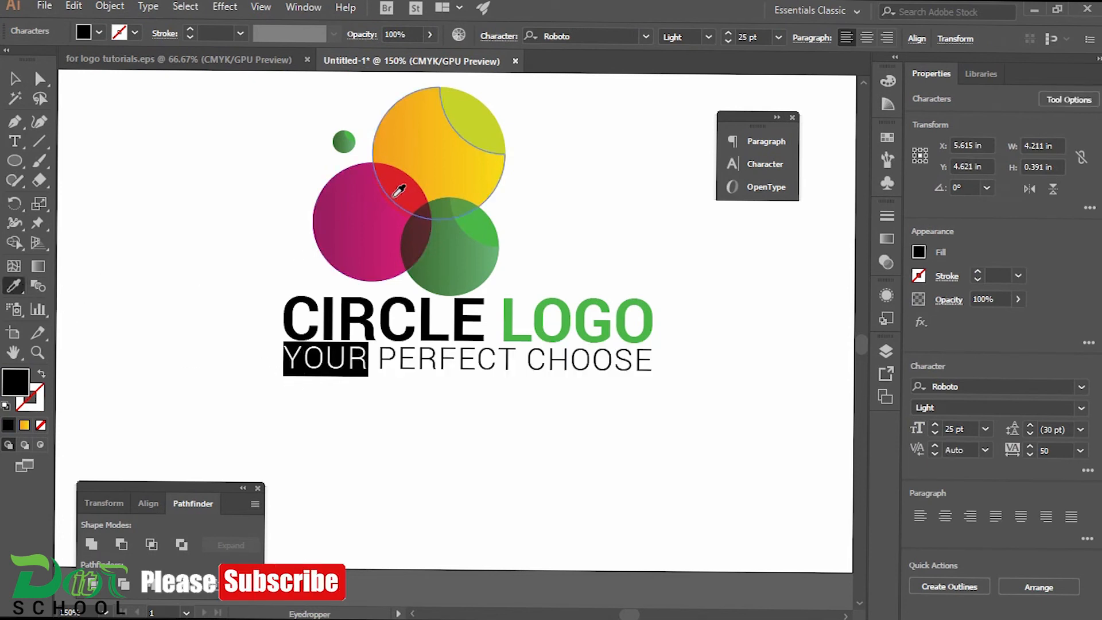
{"action": "left_click", "coordinate": [488, 225]}
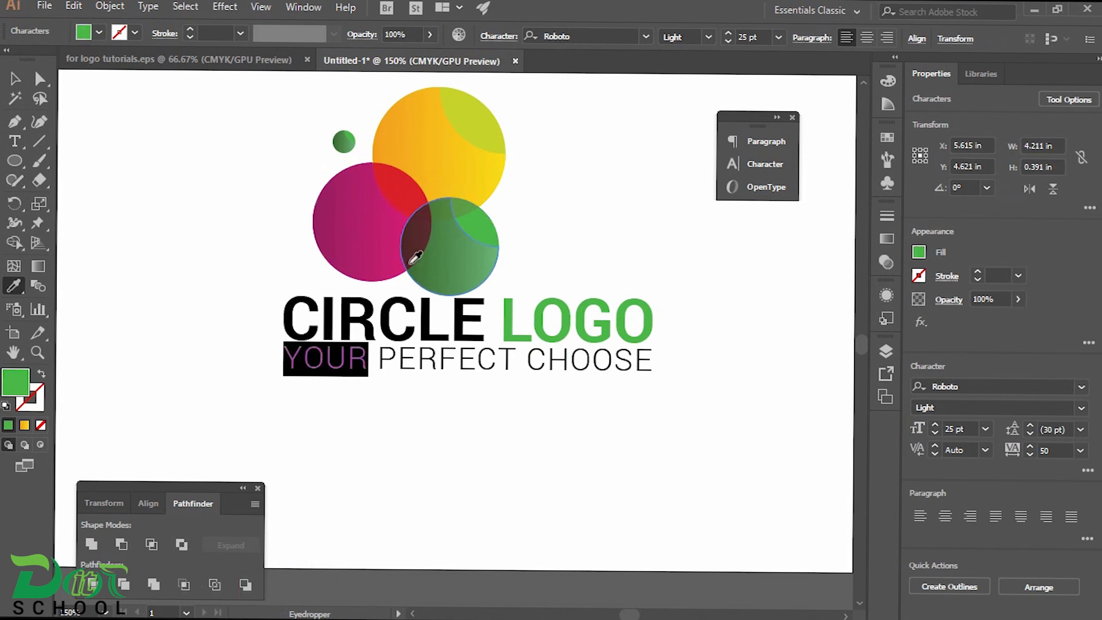
{"action": "left_click", "coordinate": [15, 79]}
{"action": "left_click", "coordinate": [491, 436]}
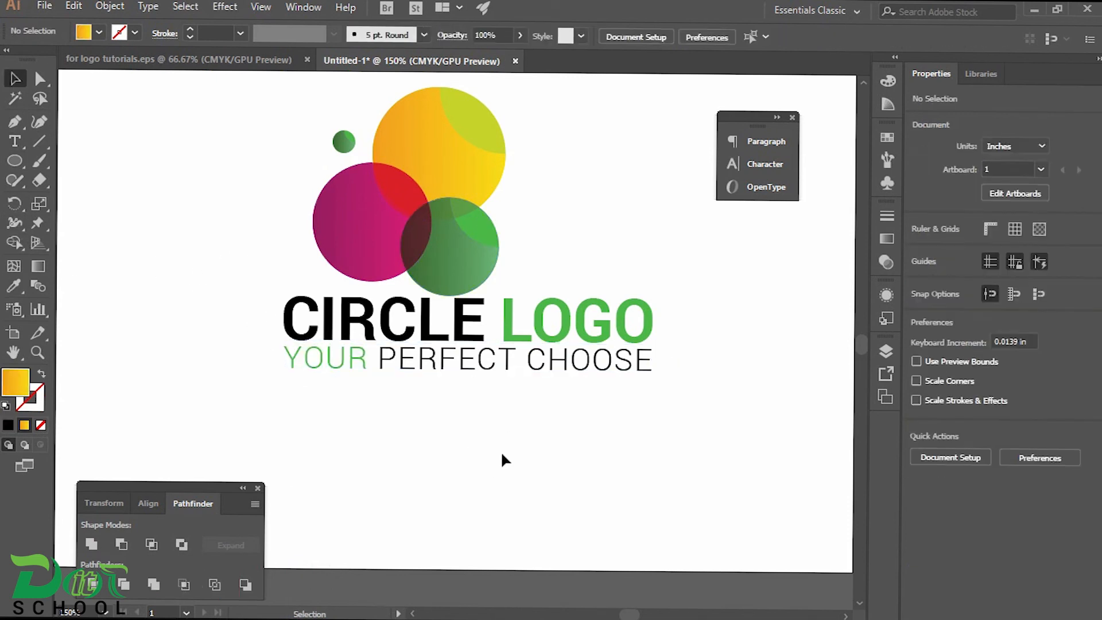
- Group the "CIRCLE LOGO" title and the tagline together
{"action": "key", "text": "ctrl+minus"}
{"action": "left_click_drag", "start_coordinate": [509, 442], "coordinate": [480, 428]}
{"action": "key", "text": "ctrl+plus"}
{"action": "left_click_drag", "start_coordinate": [593, 331], "coordinate": [357, 397]}
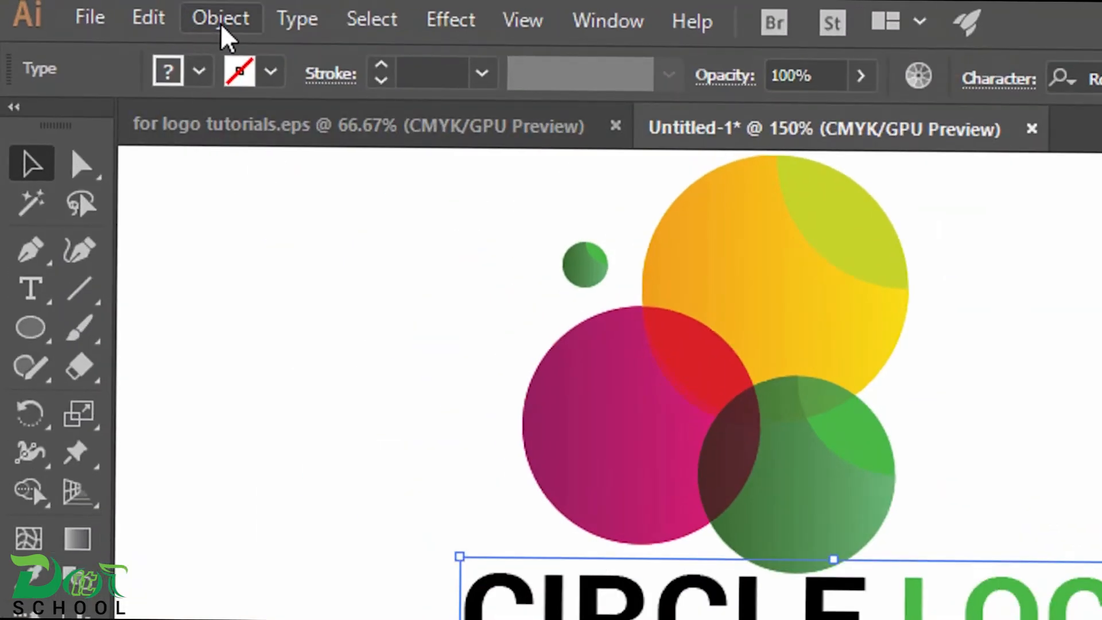
{"action": "left_click", "coordinate": [110, 8]}
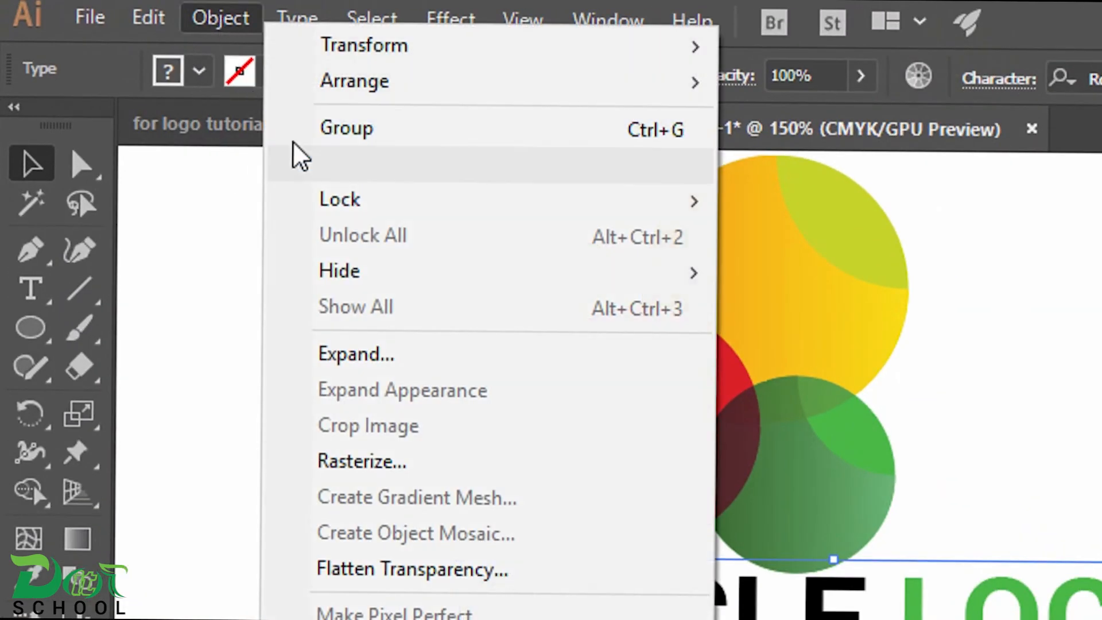
{"action": "left_click", "coordinate": [345, 136]}
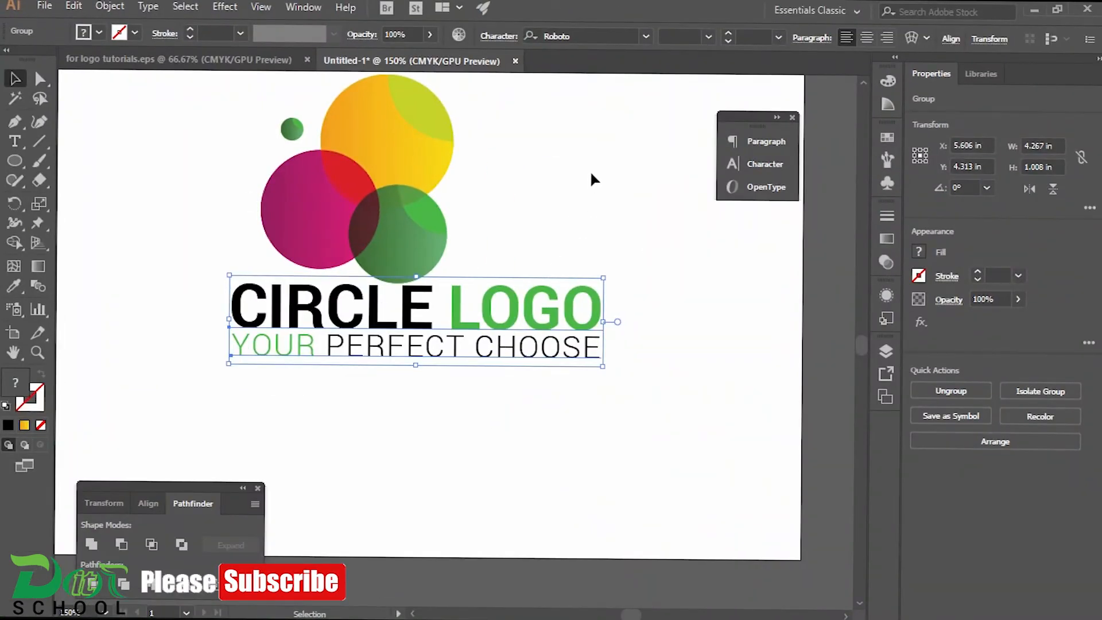
{"action": "key", "text": "space"}
{"action": "left_click_drag", "start_coordinate": [506, 143], "coordinate": [519, 190]}
{"action": "left_click_drag", "start_coordinate": [209, 143], "coordinate": [501, 261]}
{"action": "right_click", "coordinate": [385, 175]}
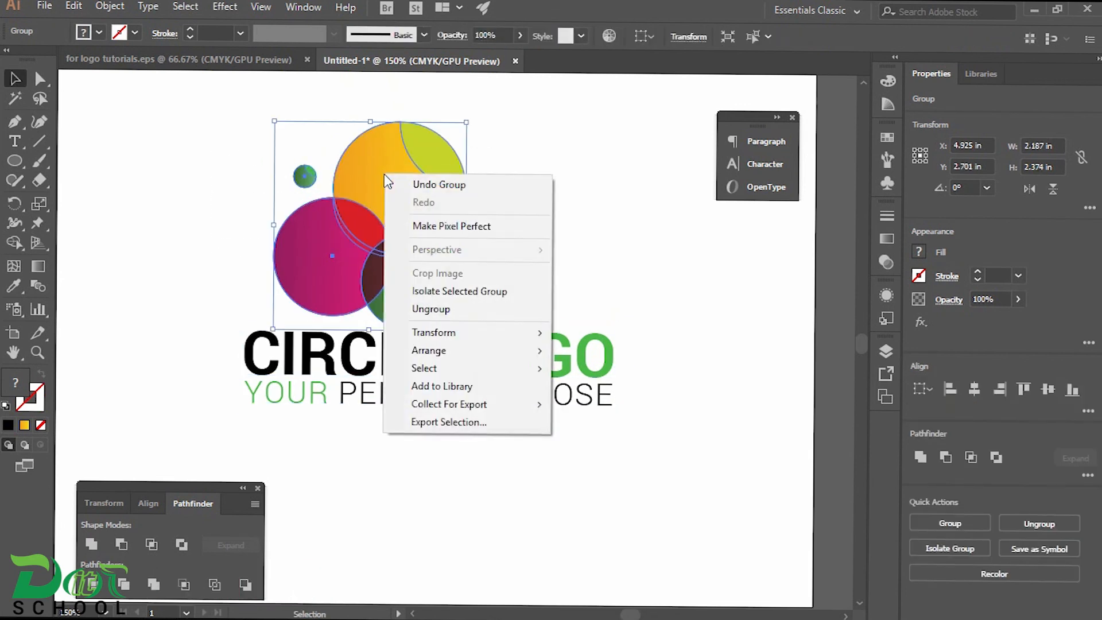
{"action": "left_click", "coordinate": [622, 241]}
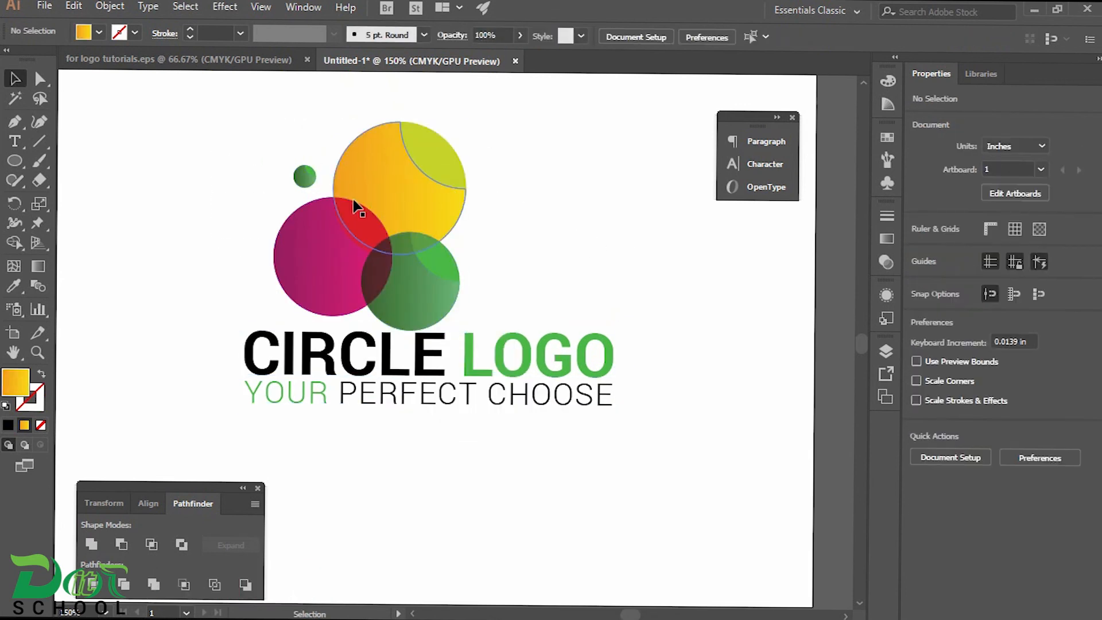
- Shift the circle group over the middle of the title and align the circles and text on their horizontal centres
{"action": "left_click_drag", "start_coordinate": [352, 205], "coordinate": [416, 205]}
{"action": "left_click_drag", "start_coordinate": [591, 156], "coordinate": [314, 419]}
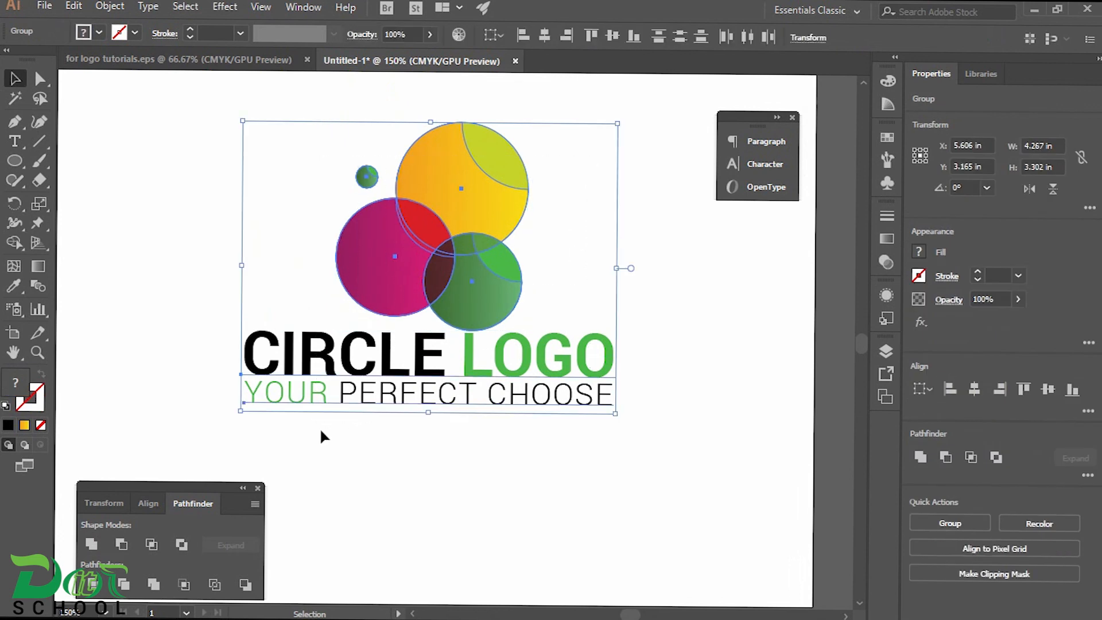
{"action": "left_click", "coordinate": [545, 39]}
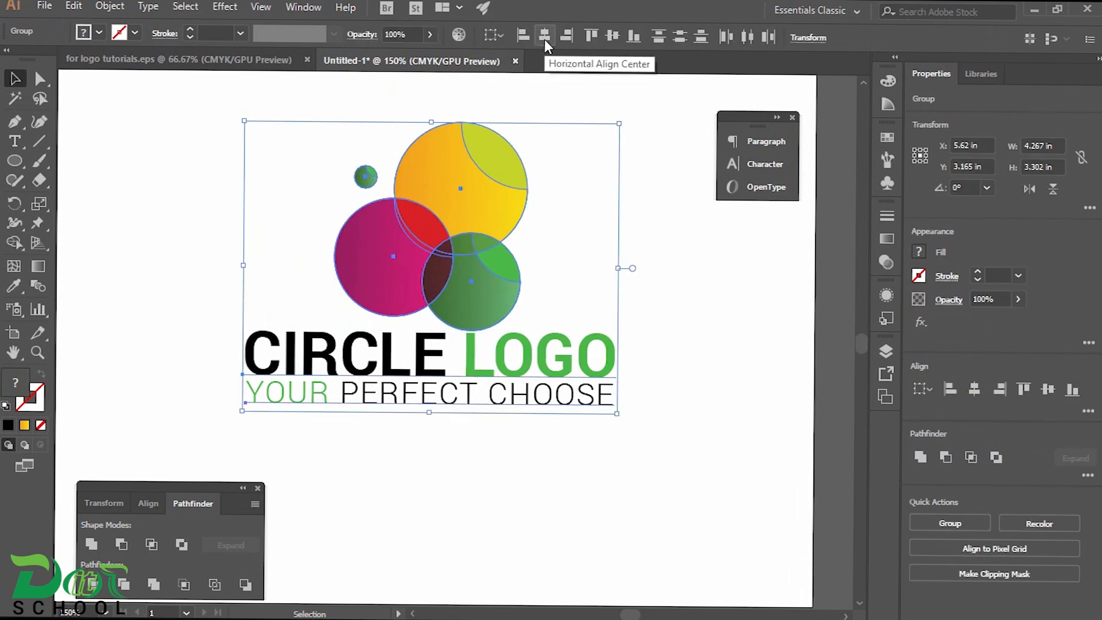
{"action": "left_click", "coordinate": [725, 341]}
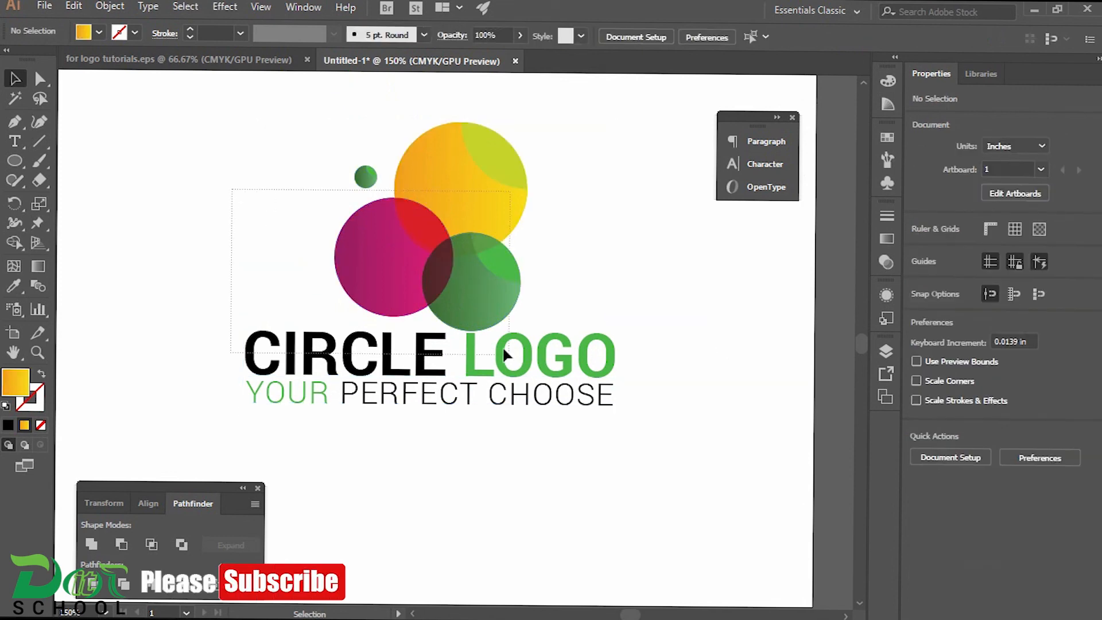
- Group the circles with the title and tagline as one complete logo
{"action": "left_click_drag", "start_coordinate": [410, 292], "coordinate": [411, 294]}
{"action": "right_click", "coordinate": [416, 228]}
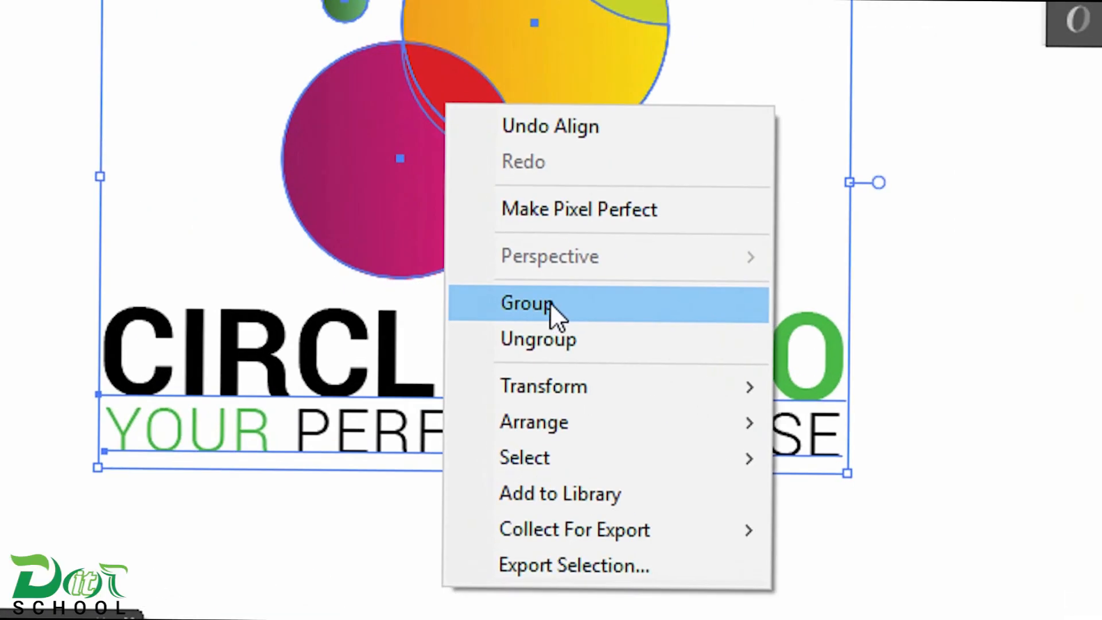
{"action": "left_click", "coordinate": [470, 332]}
{"action": "left_click", "coordinate": [659, 325]}
{"action": "key", "text": "ctrl+plus"}
{"action": "key", "text": "ctrl+plus"}
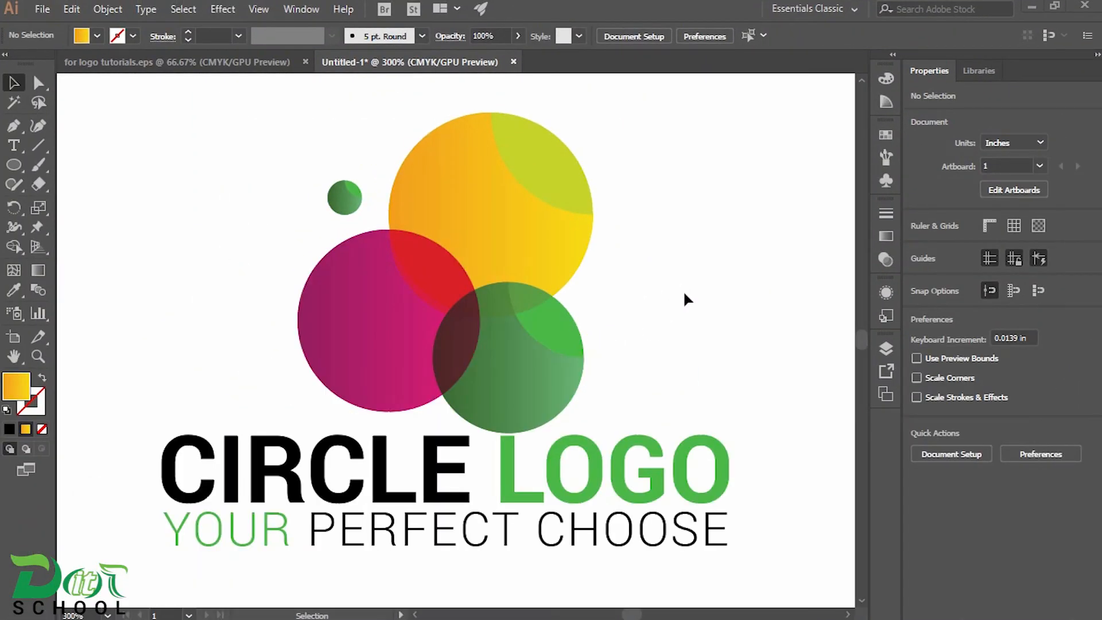